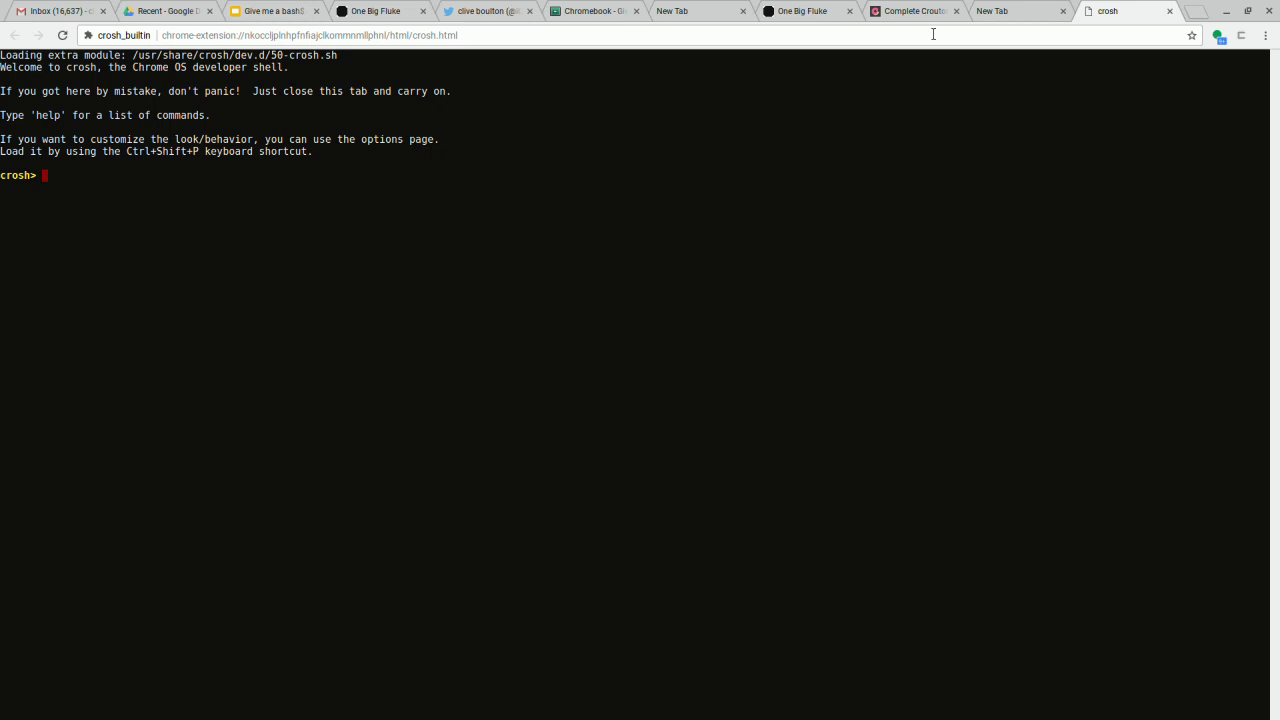
type("exit")
key("Up")
key("Up")
key("Up")
key("Up")
key("Up")
key("Up")
key("Up")
key("Up")
key("Up")
key("Up")
key("Up")
key("Up")
key("Up")
key("Up")
key("BackSpace")
key("BackSpace")
key("BackSpace")
Check the Crouton guide's start command, and launch the Ubuntu Unity desktop from a crosh shell with sudo startunity.
left_click(905, 11)
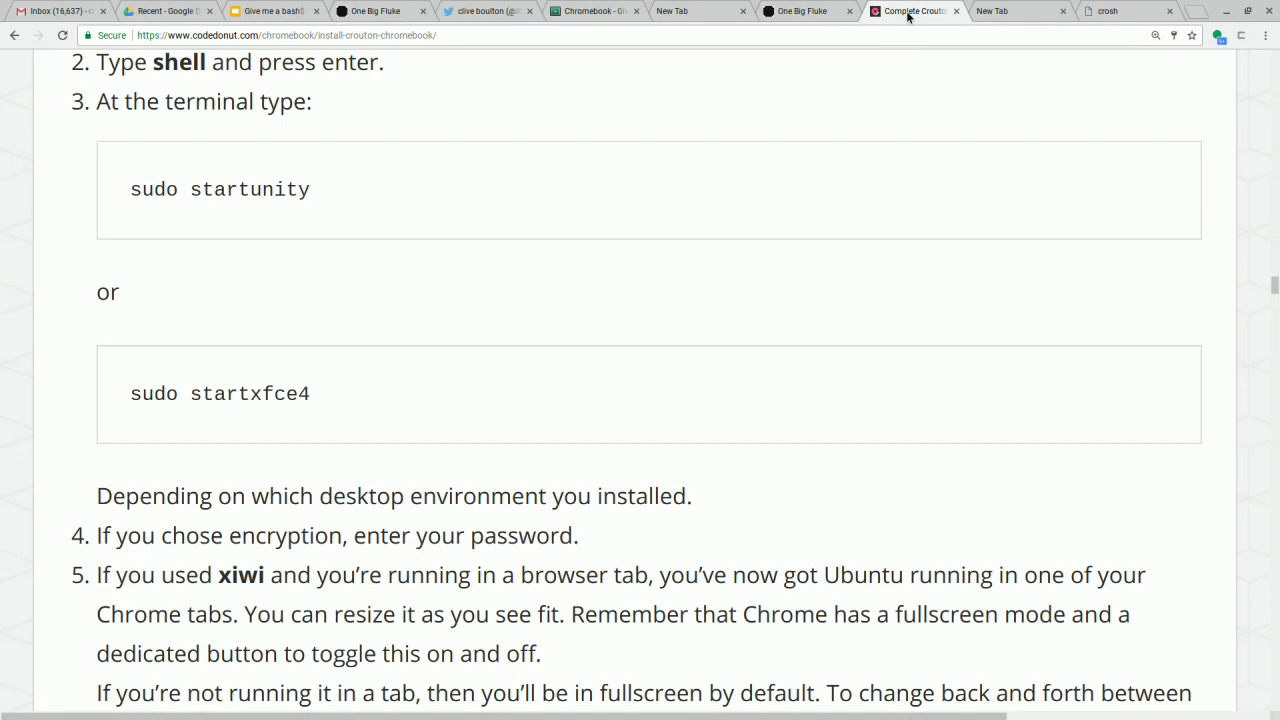
left_click(1118, 18)
type("shell")
key("Return")
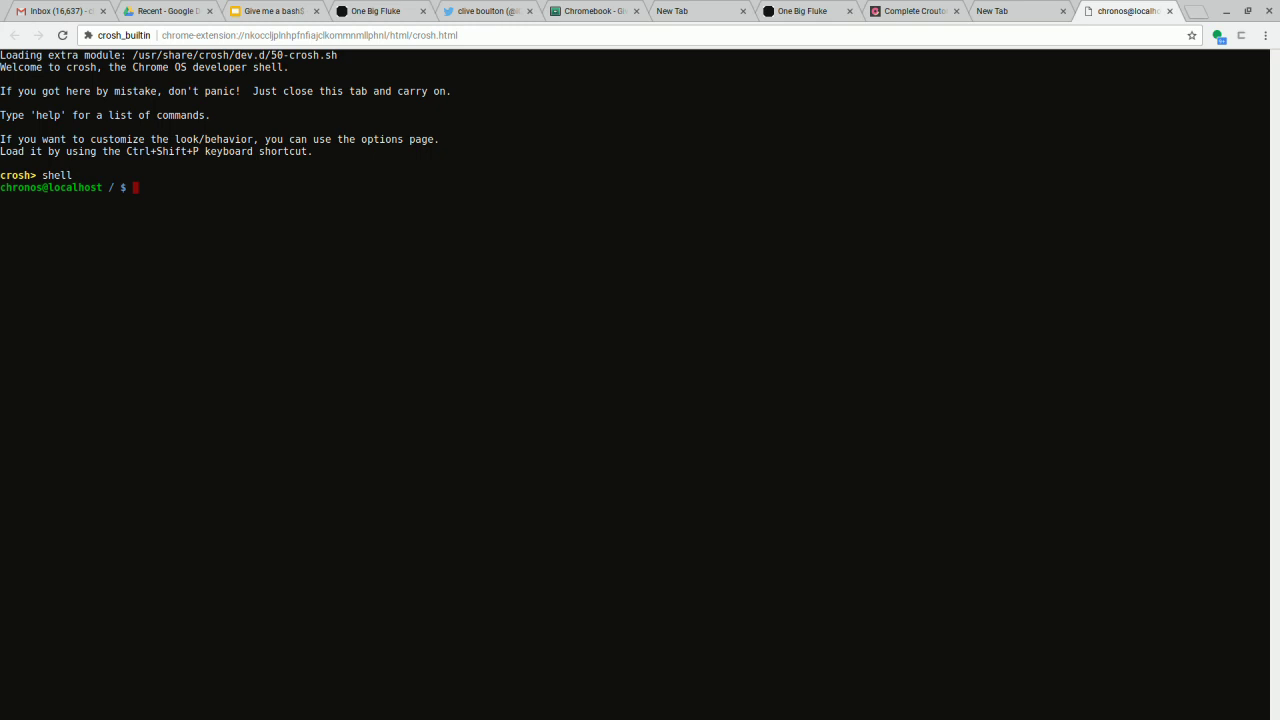
type("sudo startunity")
key("Return")
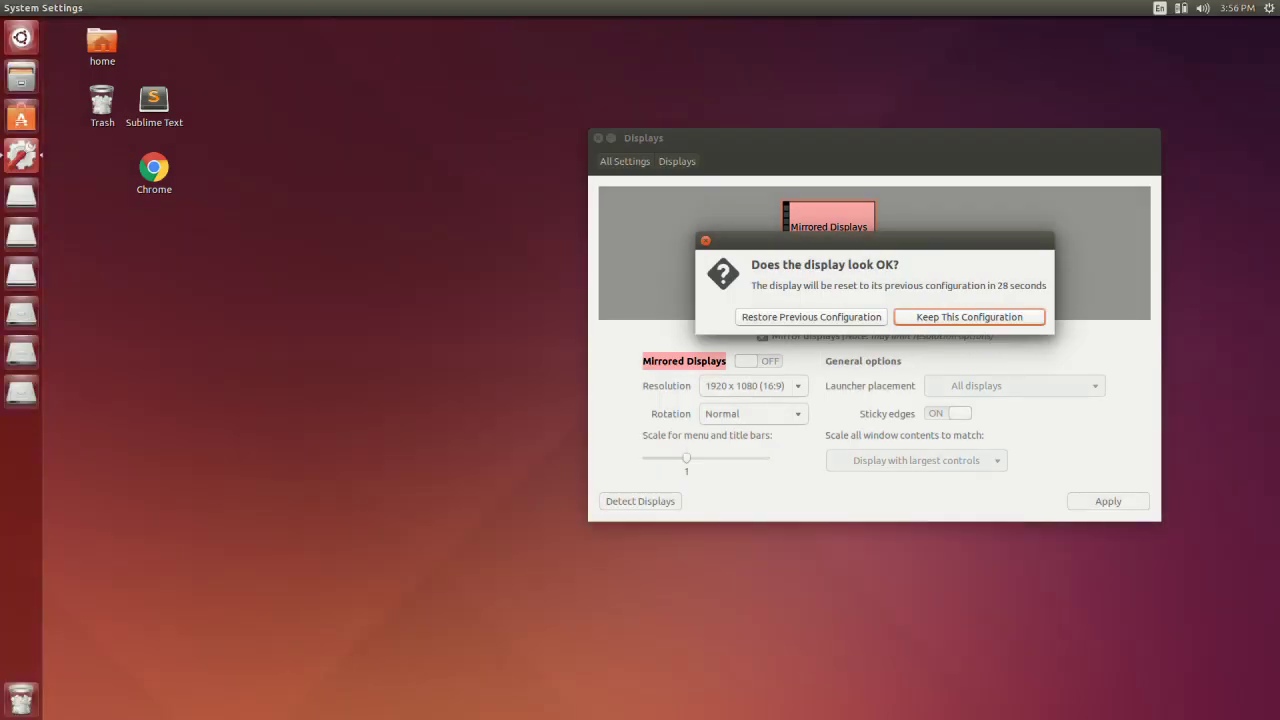
Keep the mirrored display configuration and close the Displays settings.
left_click(994, 318)
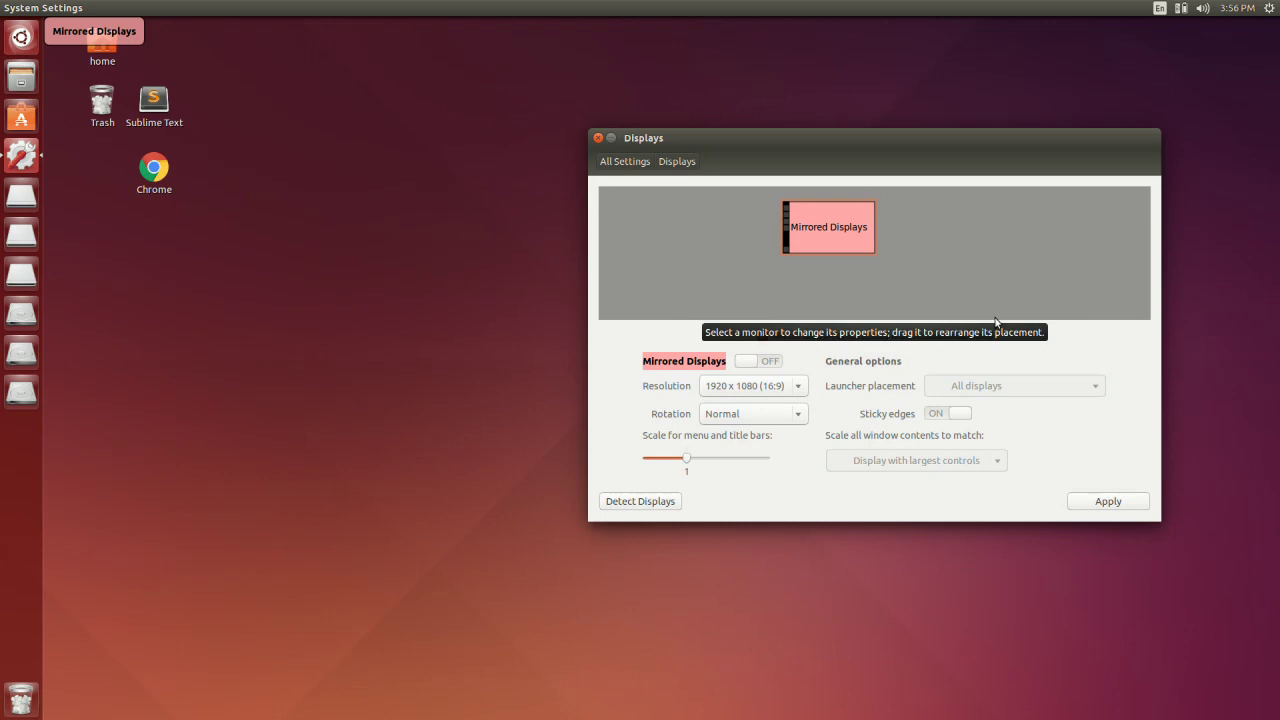
left_click(598, 138)
Launch Chrome from the Ubuntu desktop and restore the pages of the previous session.
left_click(155, 177)
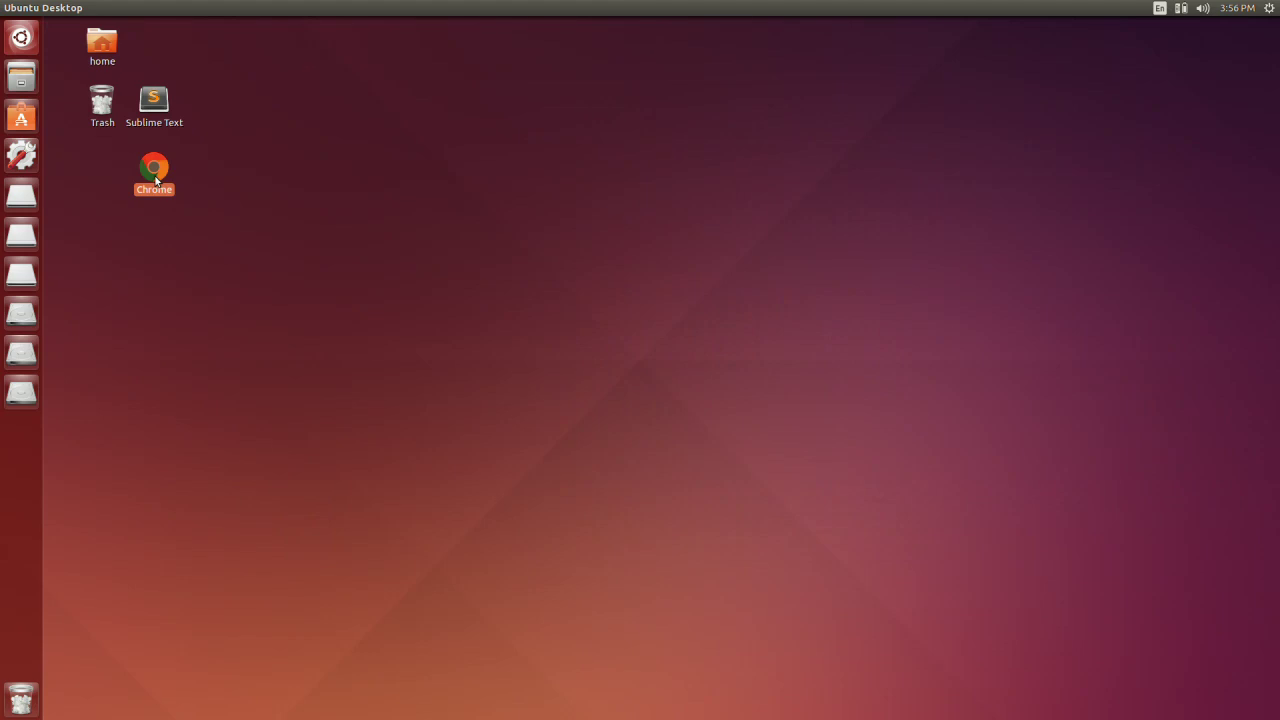
key("Return")
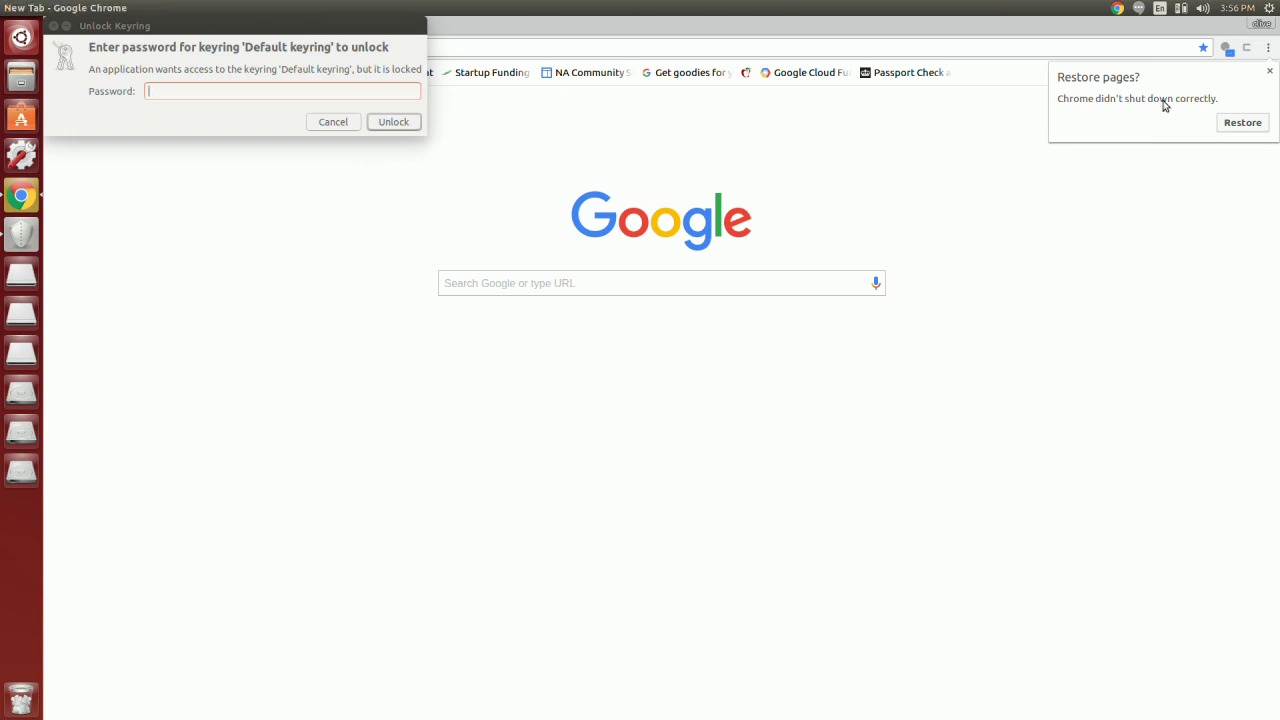
left_click(1240, 124)
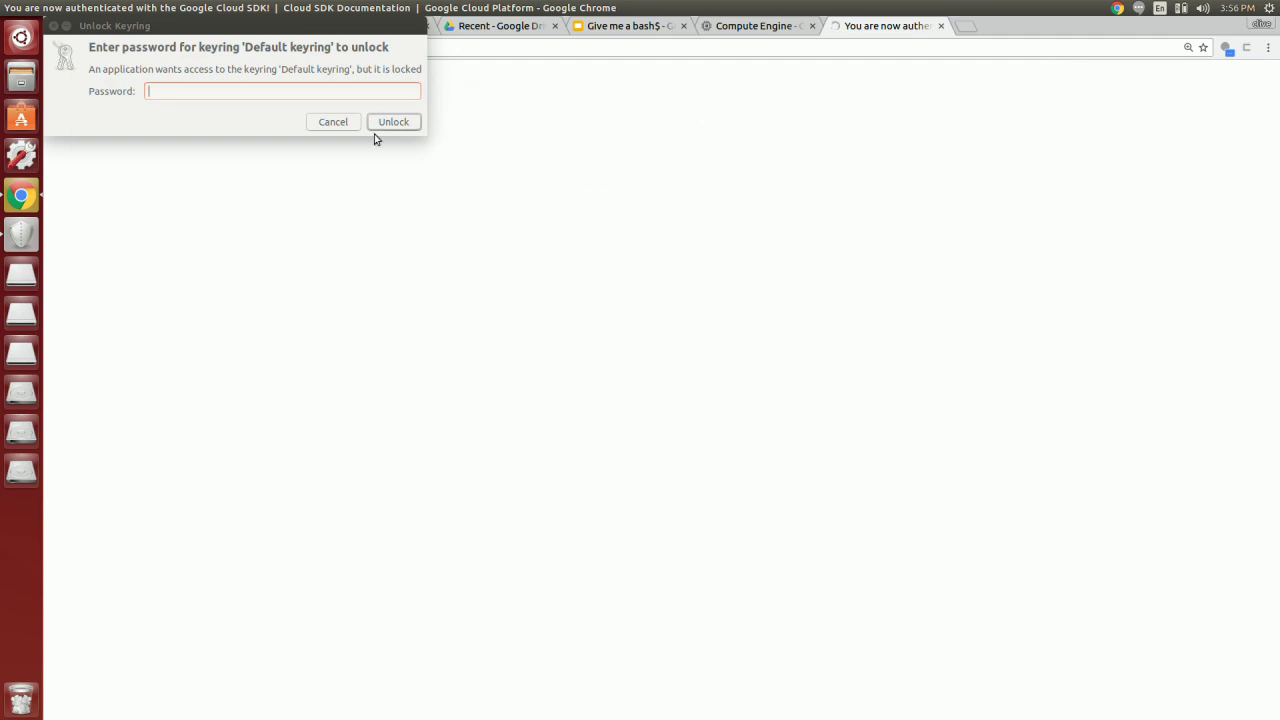
Unlock the default keyring by entering its password.
left_click(162, 92)
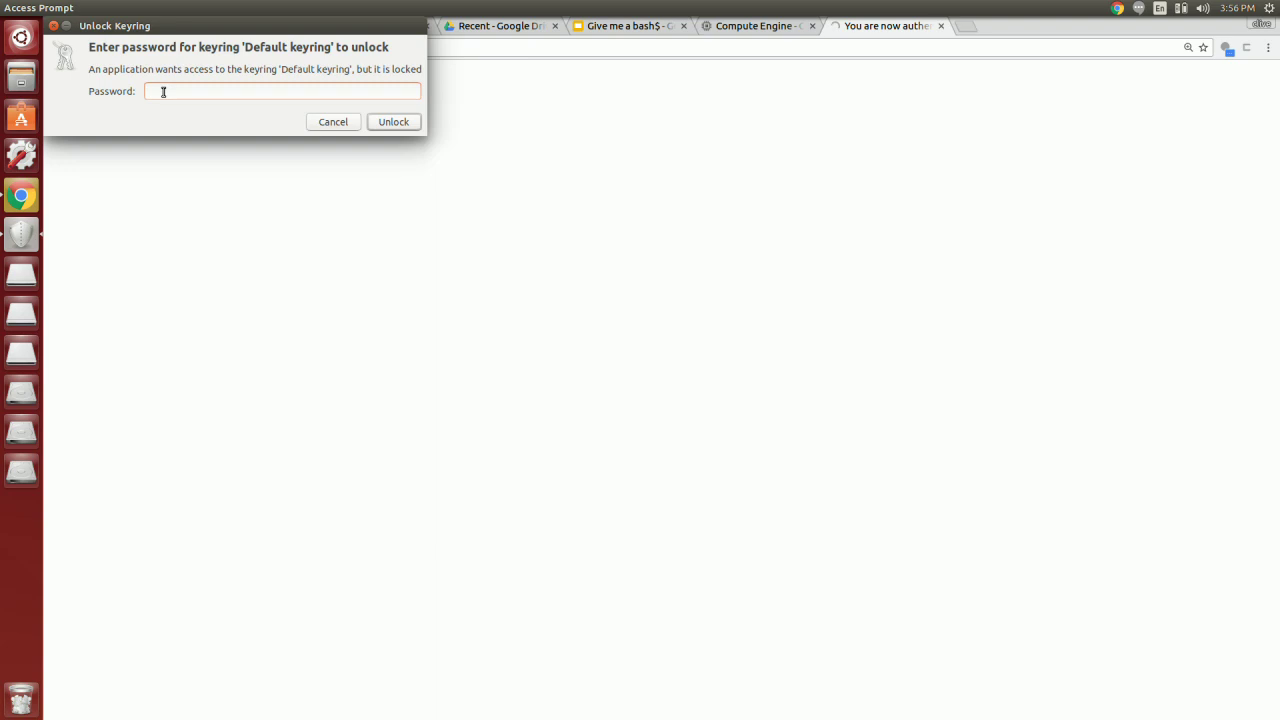
type("••")
type("••••••")
key("Return")
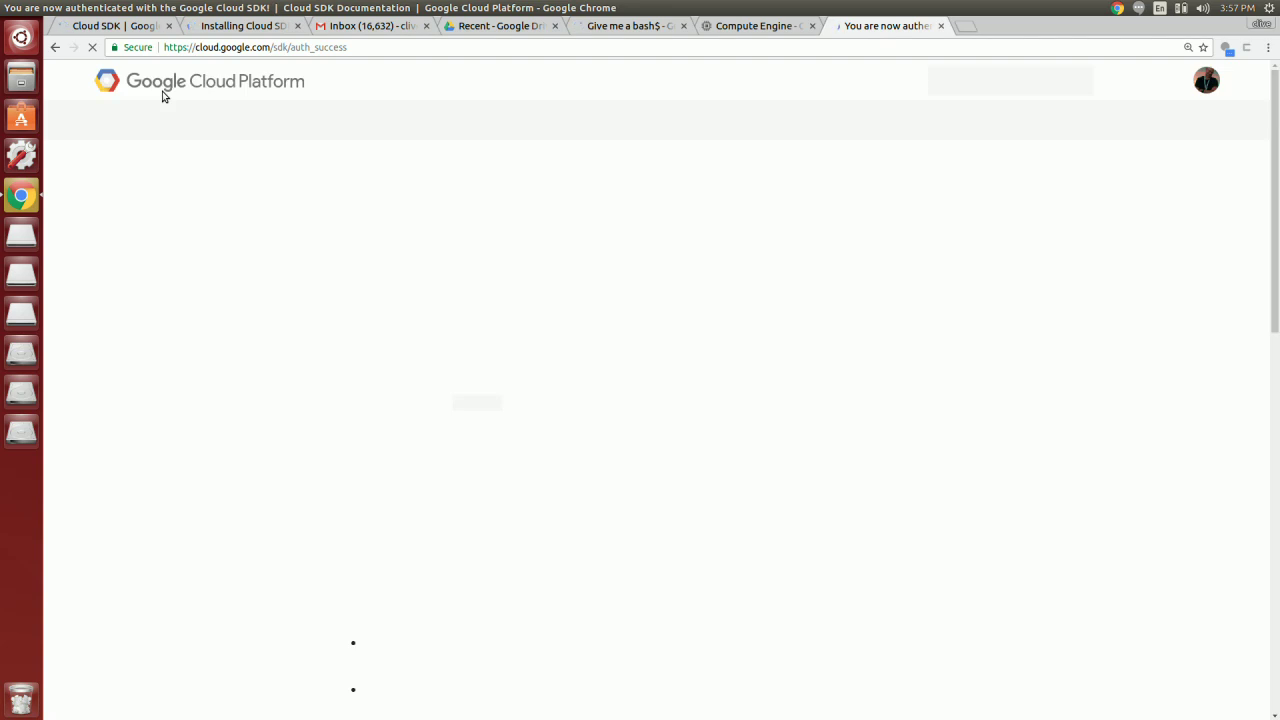
scroll(283, 260, "down", 1)
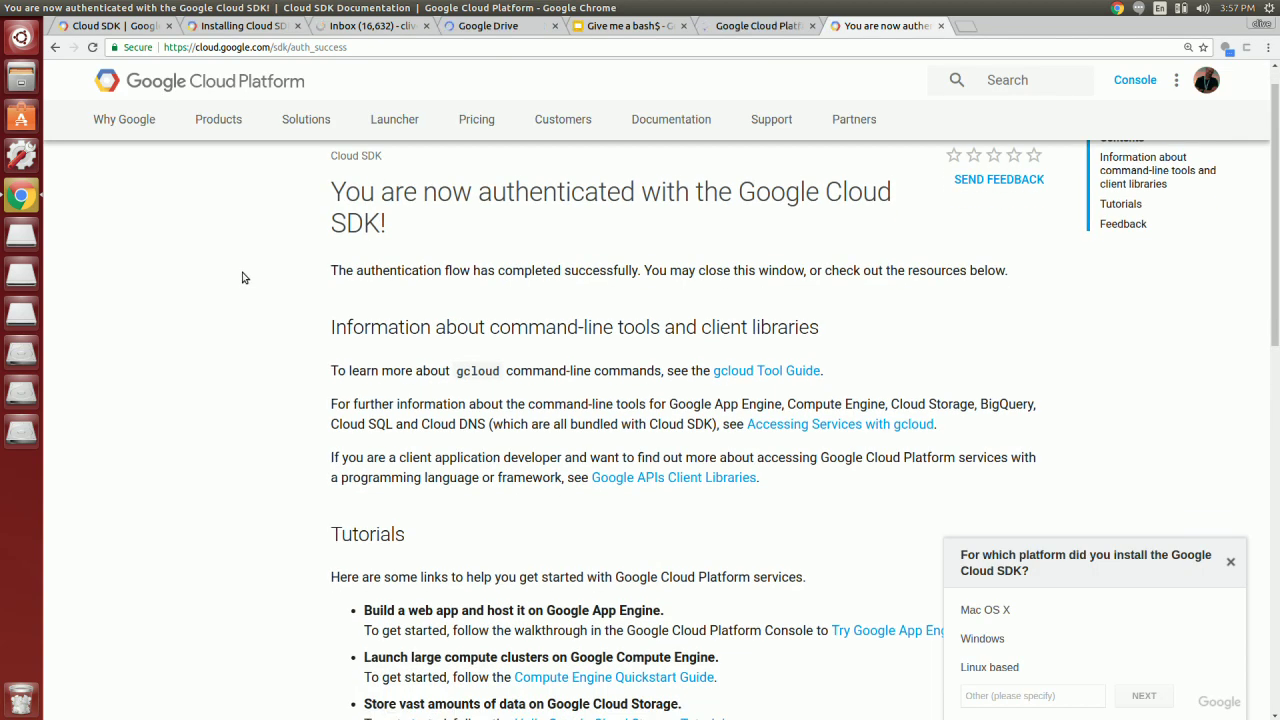
scroll(258, 265, "up", 1)
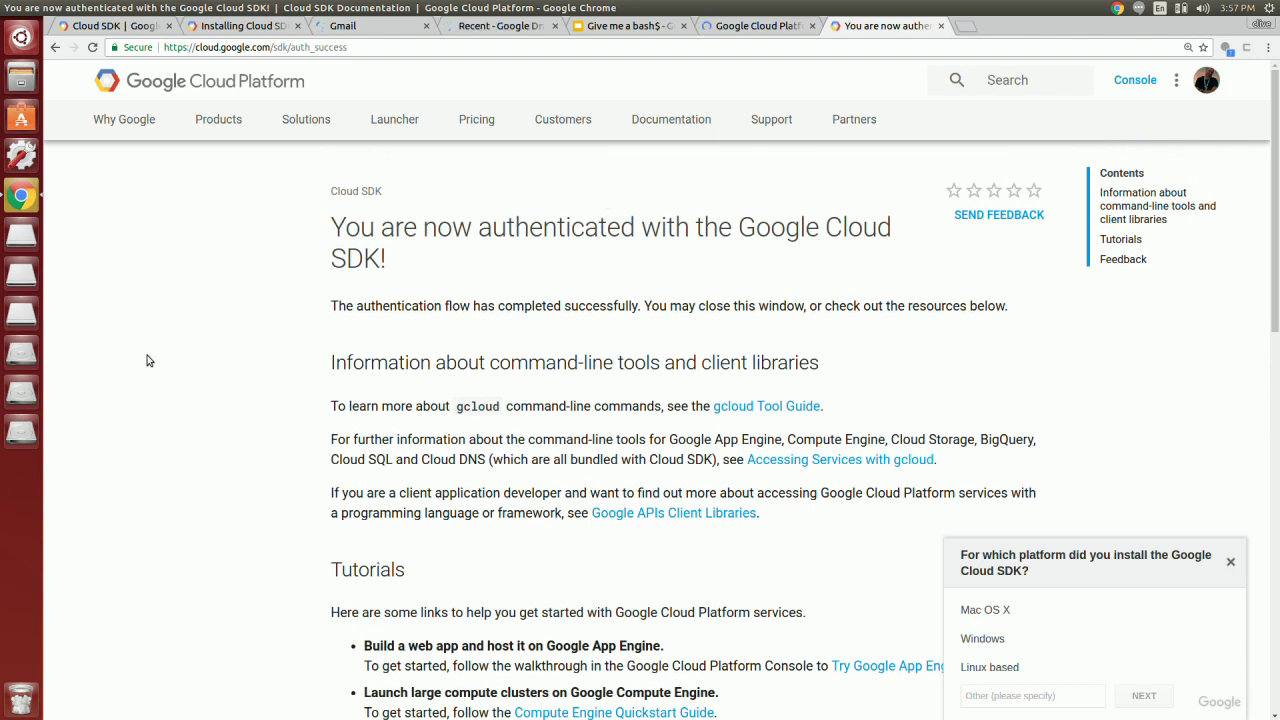
left_click(20, 38)
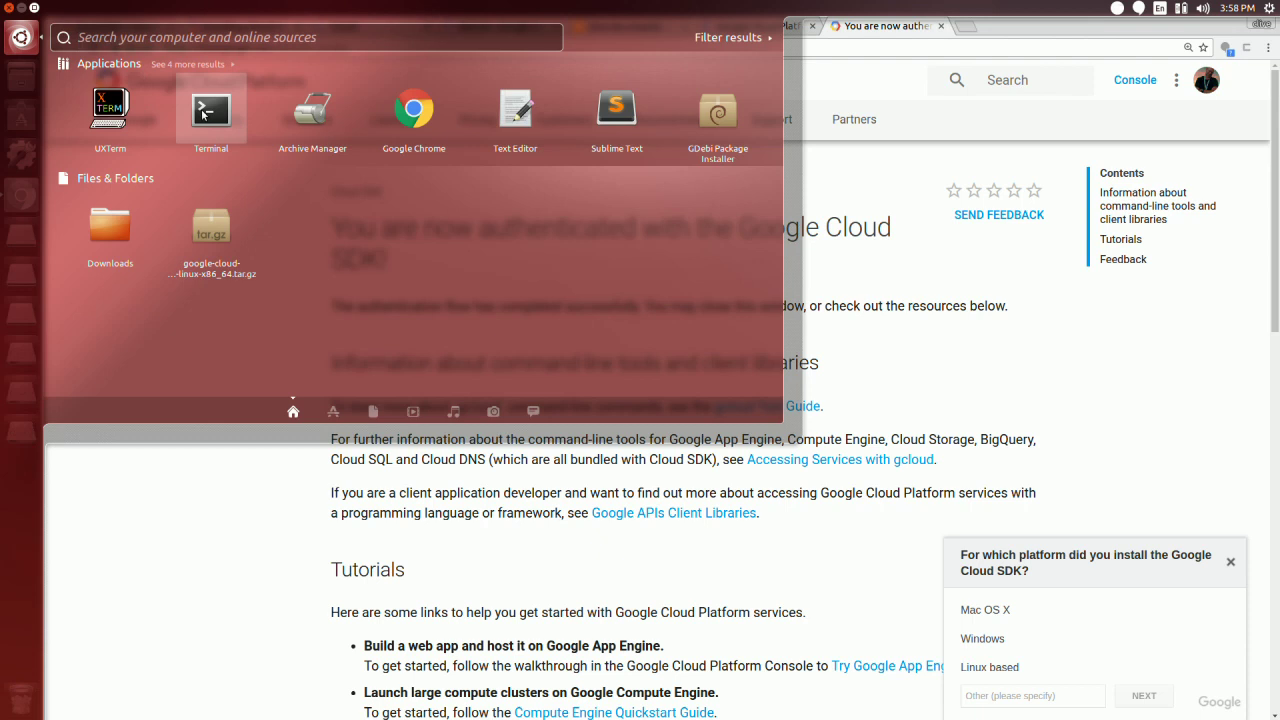
left_click(205, 112)
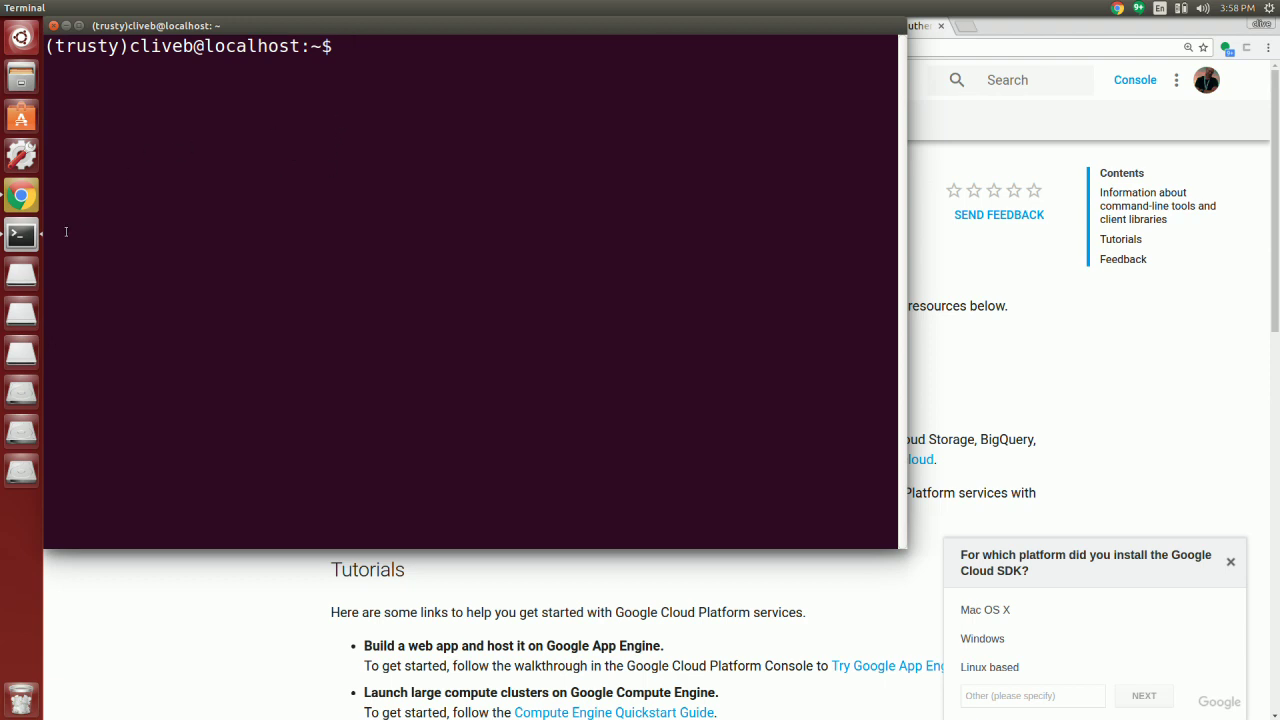
key("Up")
key("Up")
key("Up")
key("Down")
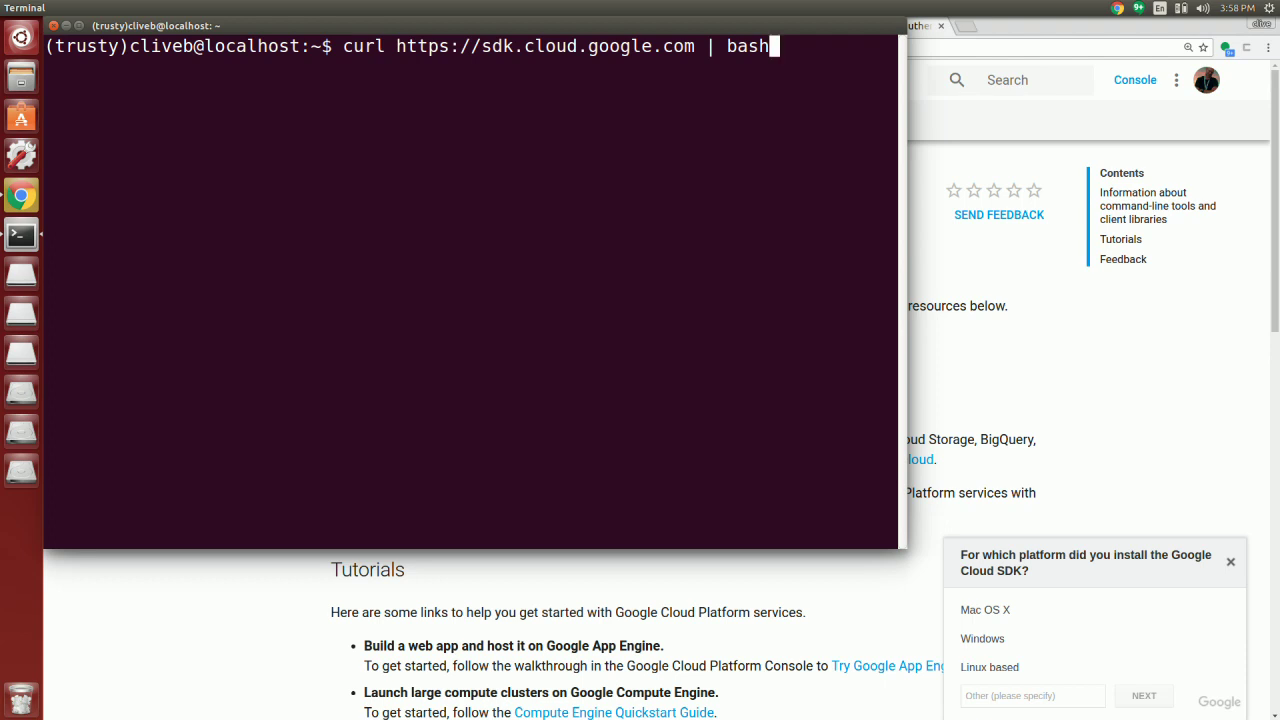
key("Return")
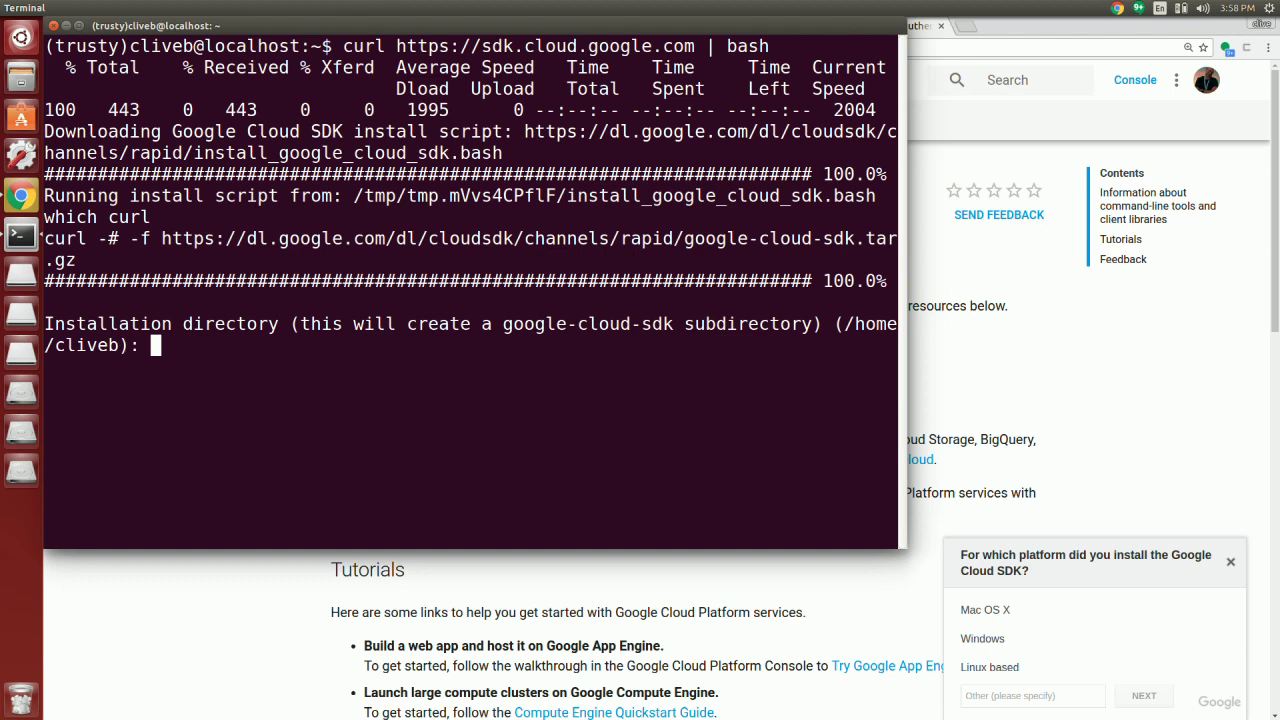
Switch to Chrome and show the "Give me a bash$" presentation.
key("alt+Tab")
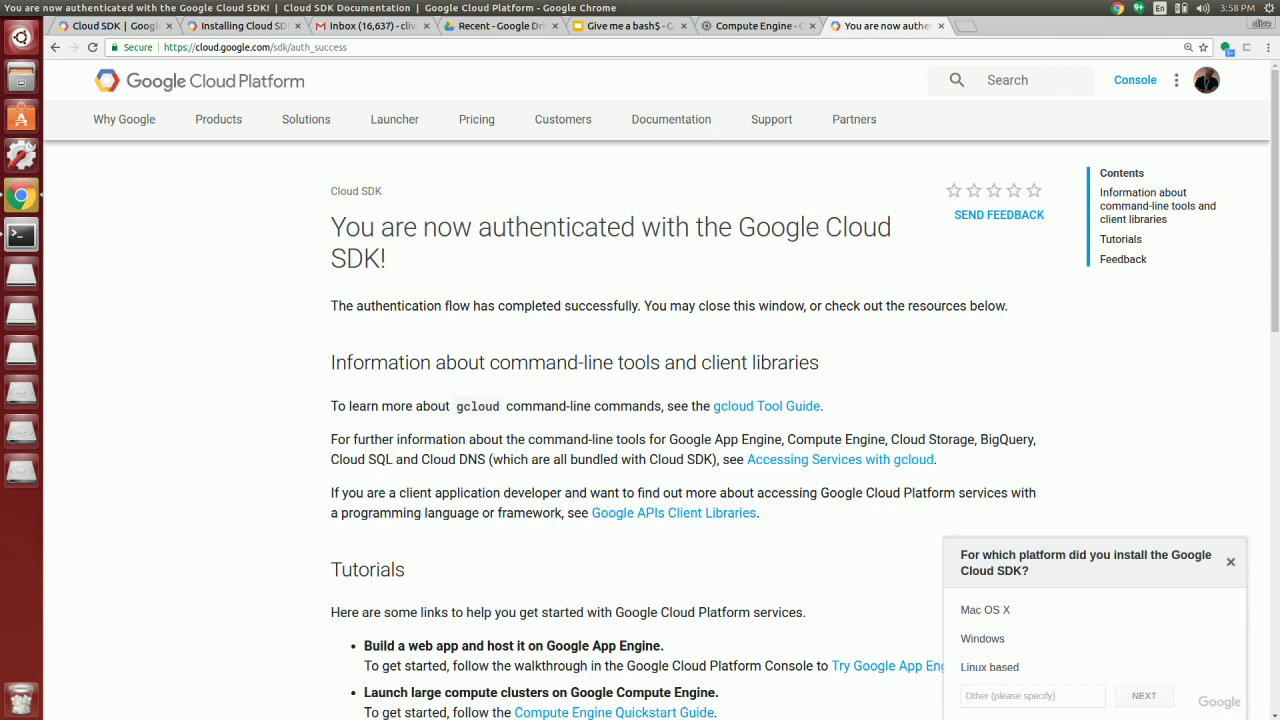
scroll(670, 119, "down", 1)
left_click(625, 26)
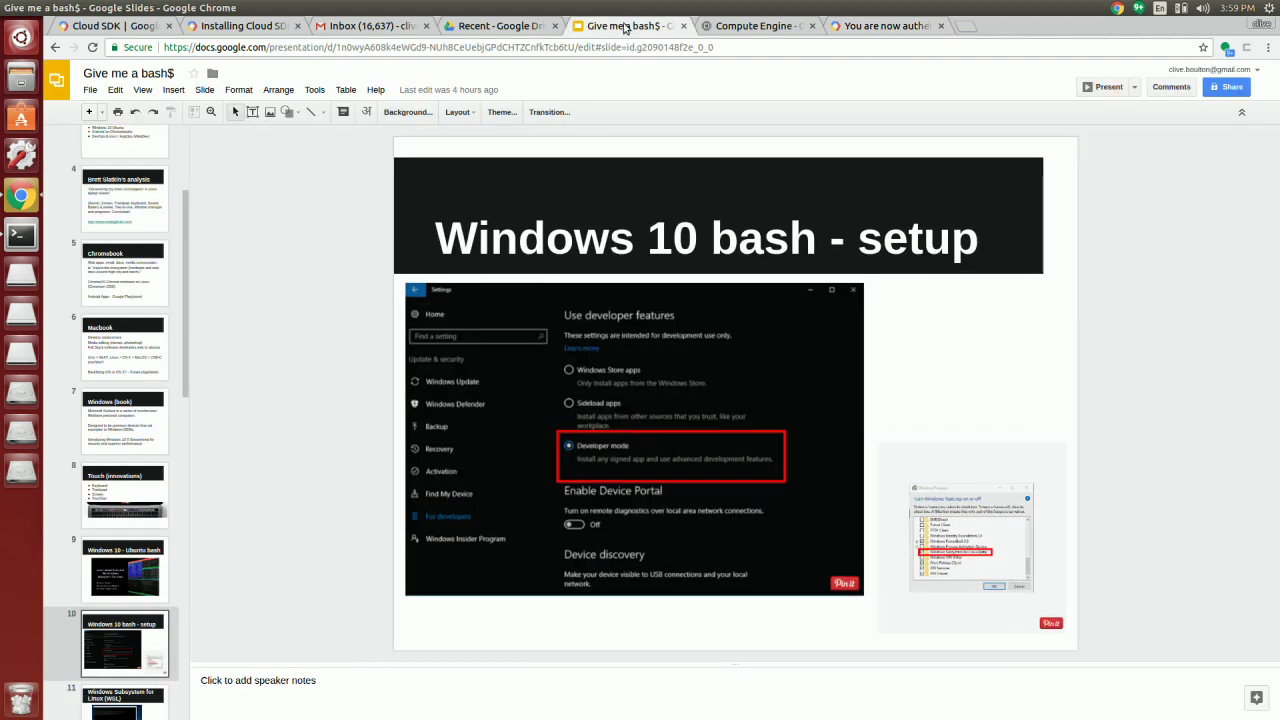
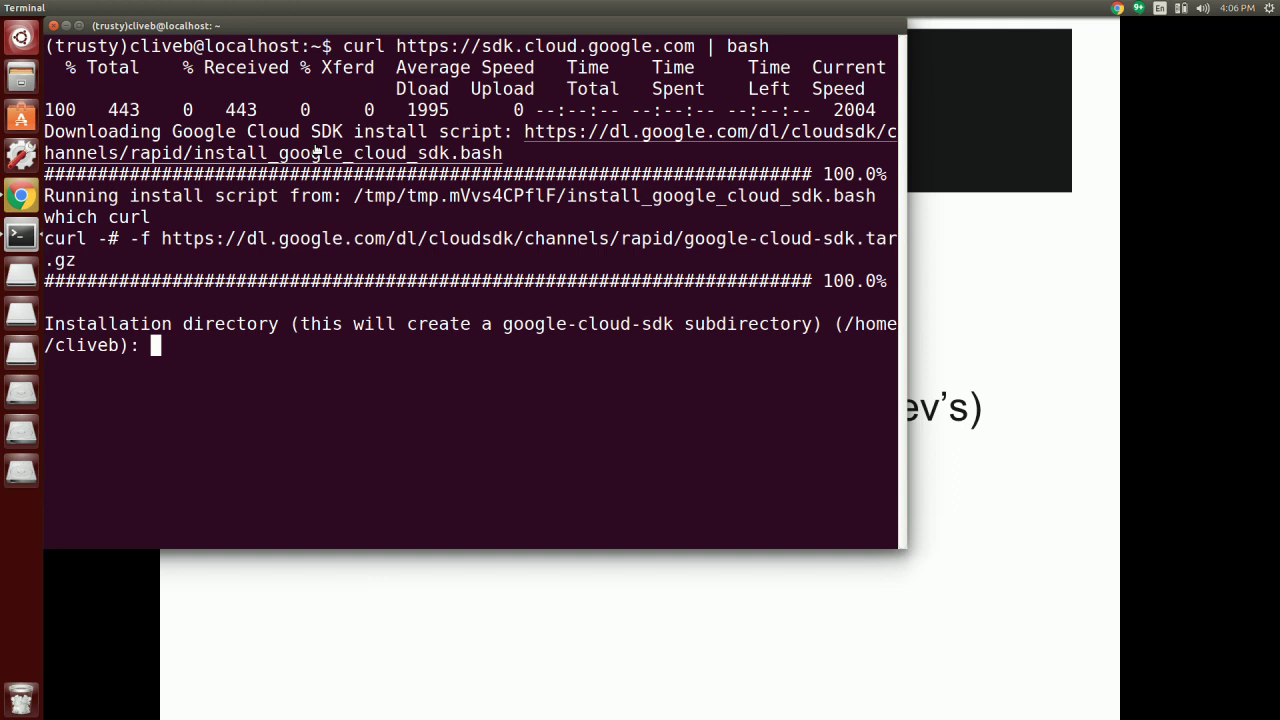
Switch from Ubuntu back to the Chrome OS session and view the recent Drive files and the system status.
key("alt")
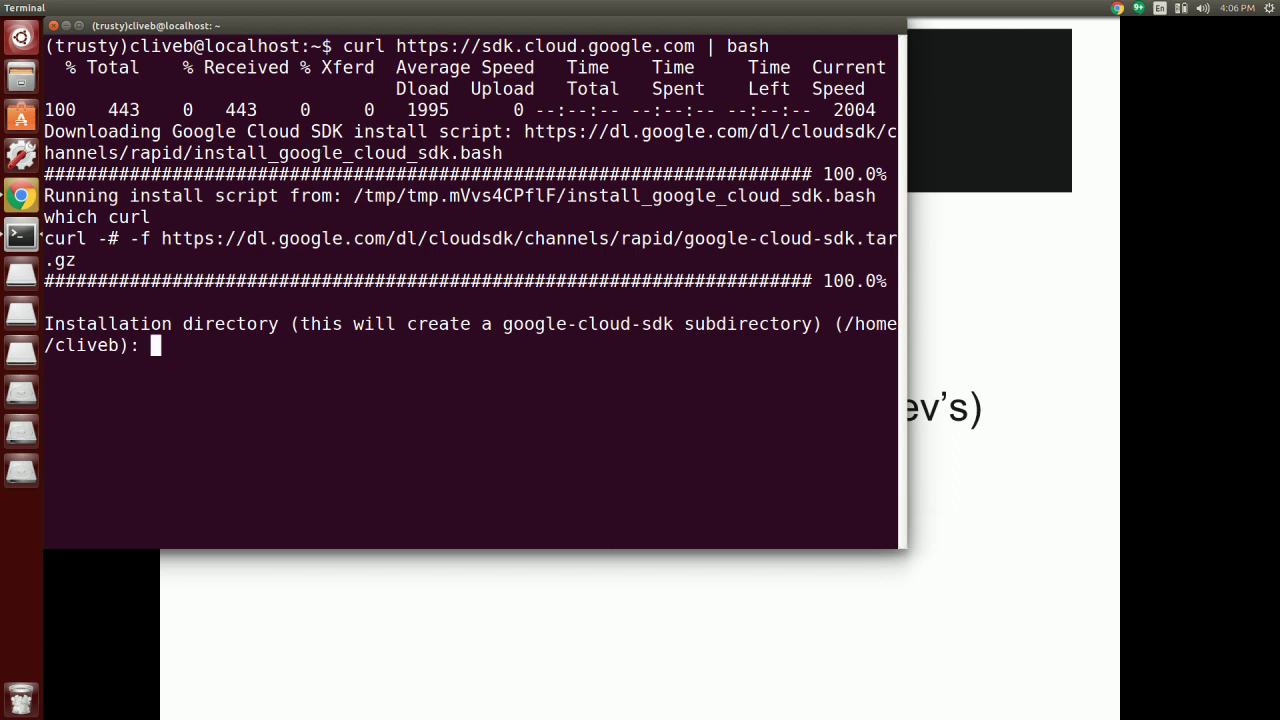
key("ctrl+alt+shift+F1")
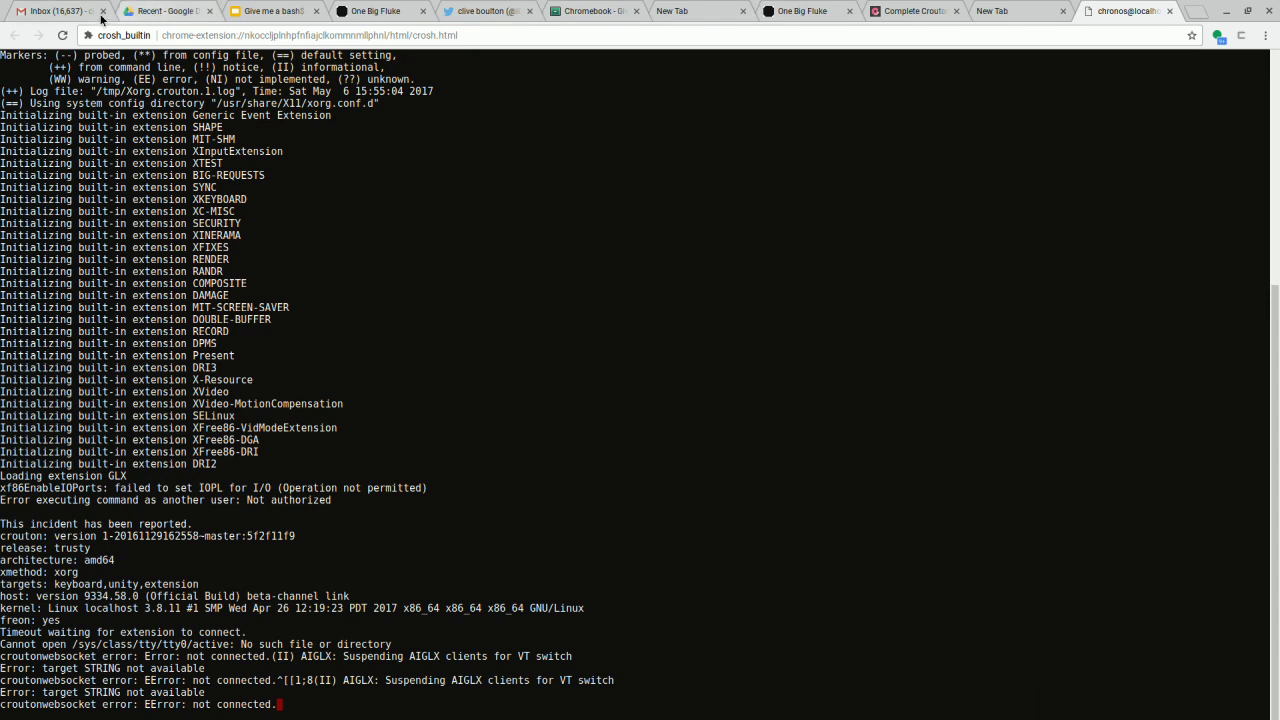
left_click(179, 16)
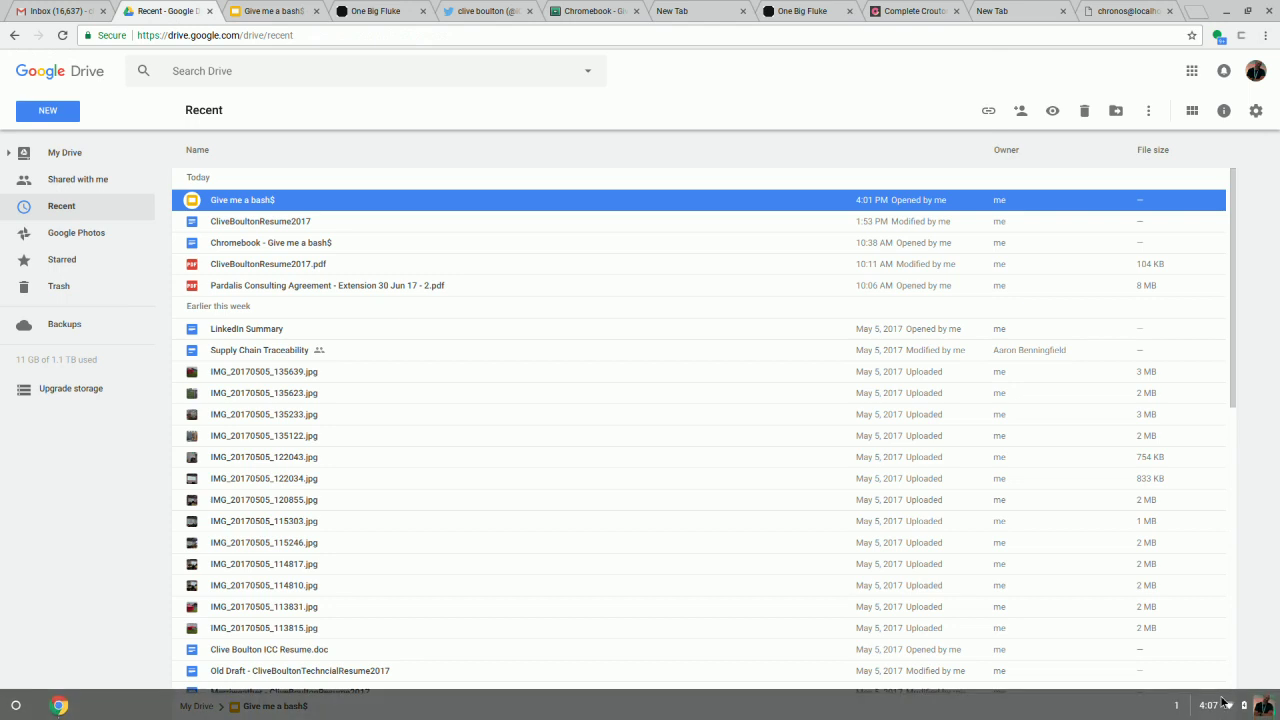
left_click(1224, 704)
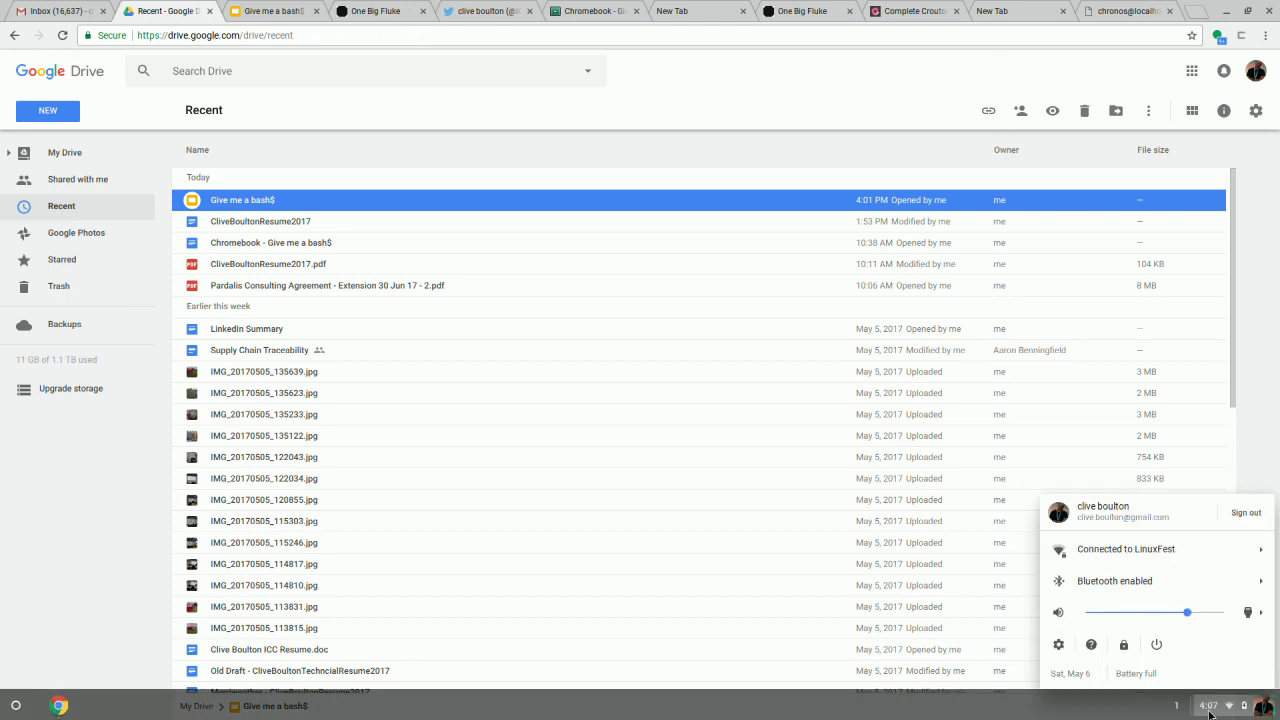
Open a new browser tab and examine the full list of Google apps, including the additional ones.
left_click(1196, 14)
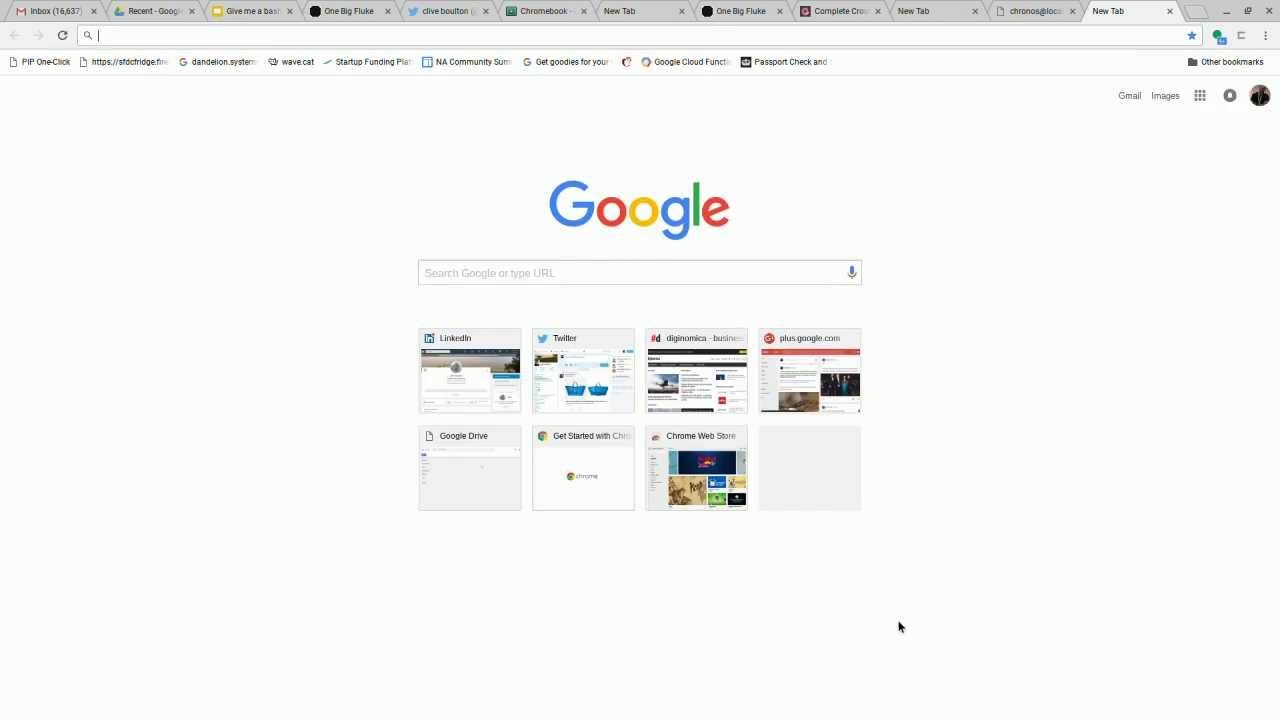
left_click(1199, 98)
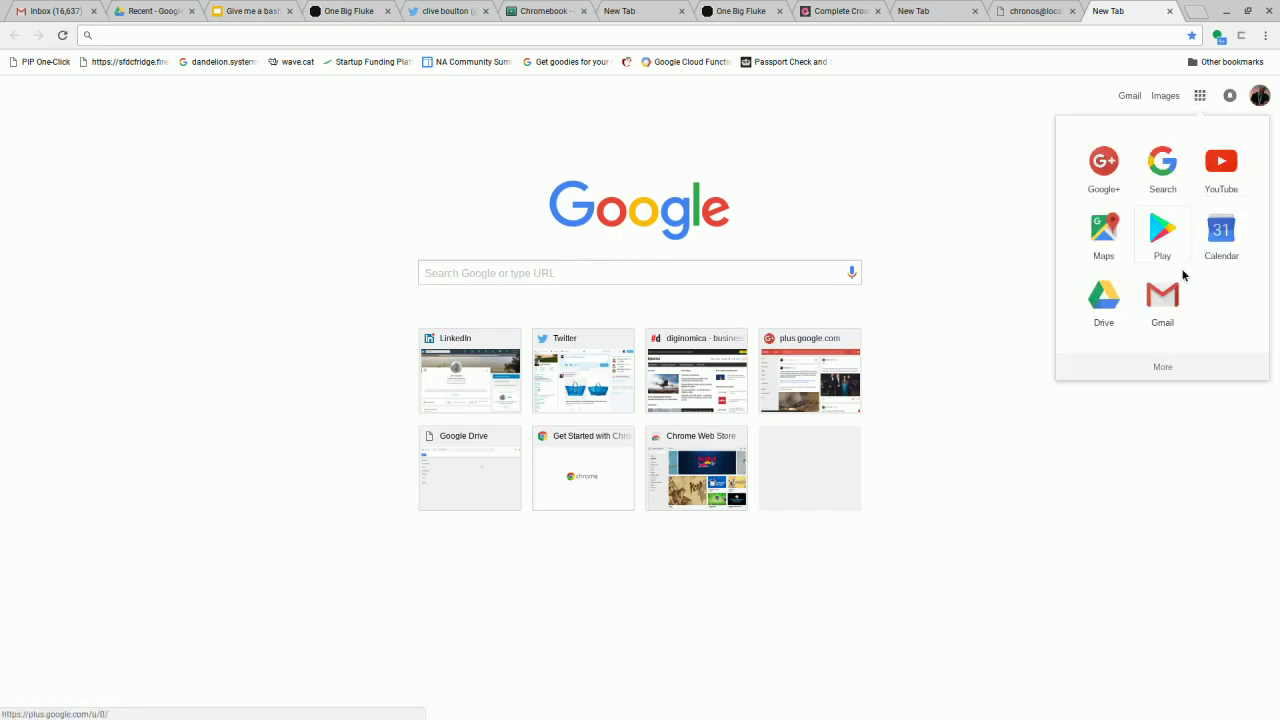
left_click(1164, 367)
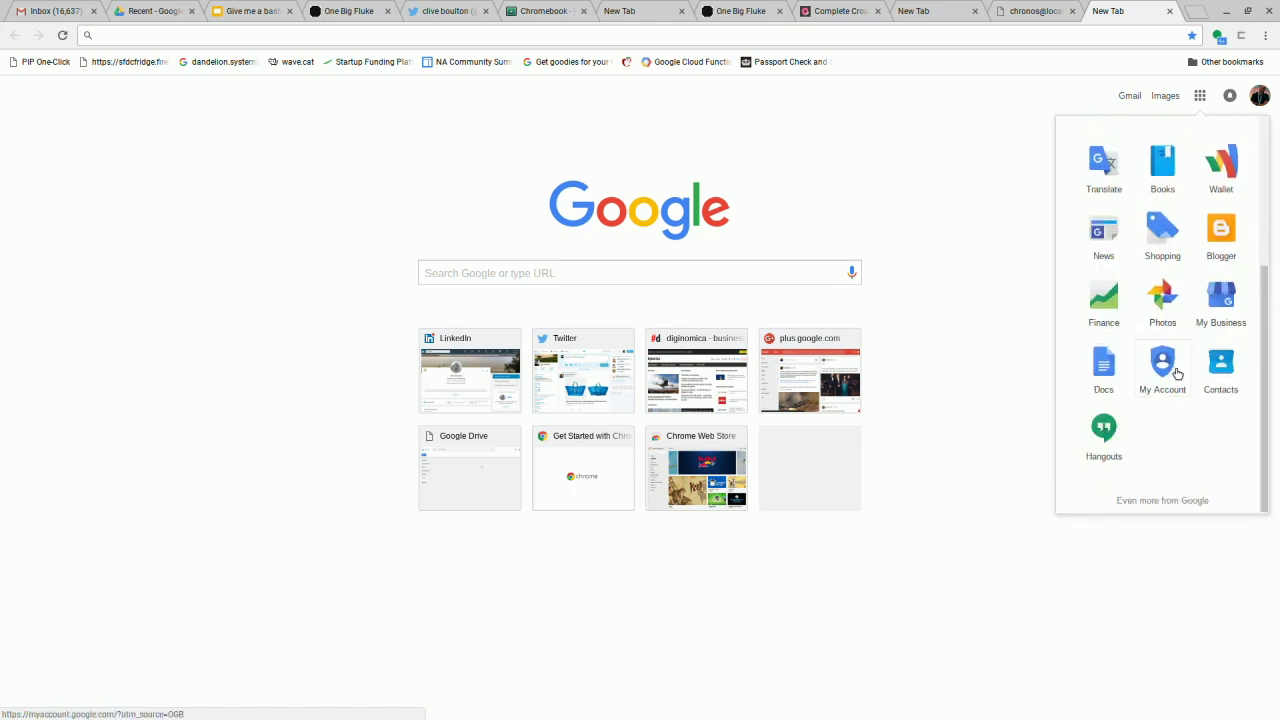
scroll(1177, 372, "up", 5)
scroll(1175, 371, "down", 5)
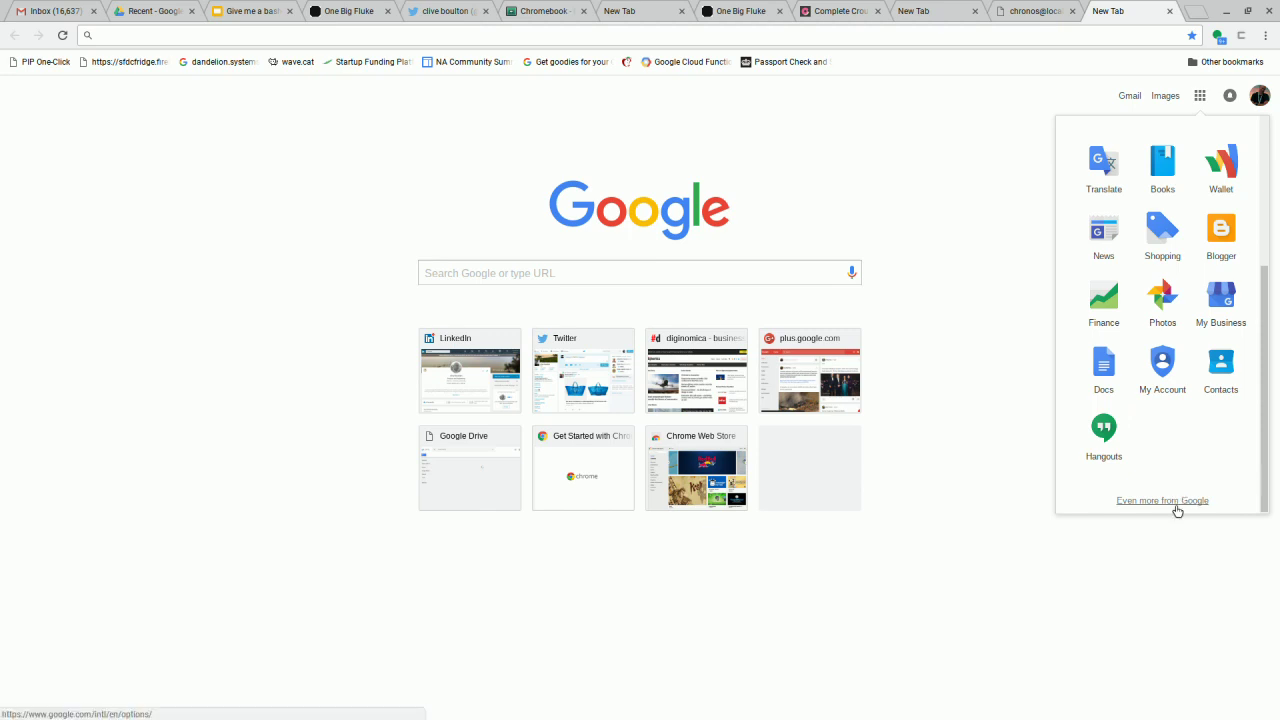
left_click(449, 270)
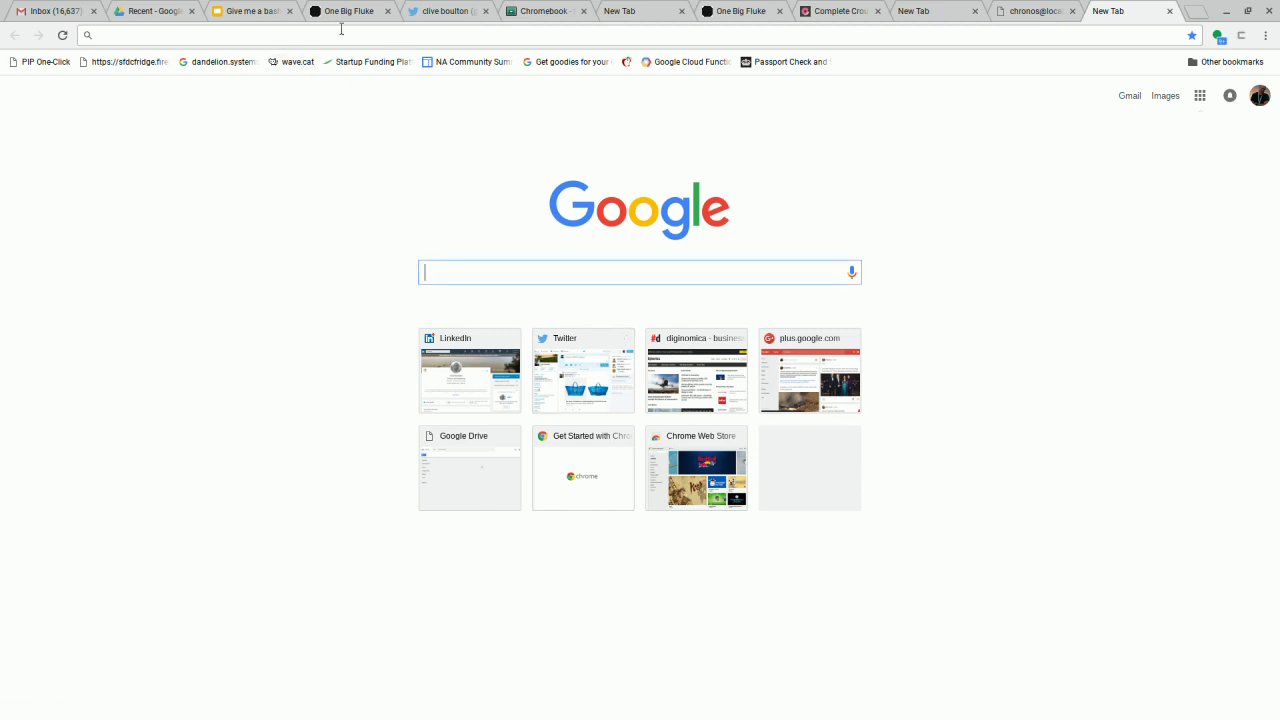
Show the Crouton install link in the "Give me a bash$" presentation and return to the blank new tab.
left_click(230, 12)
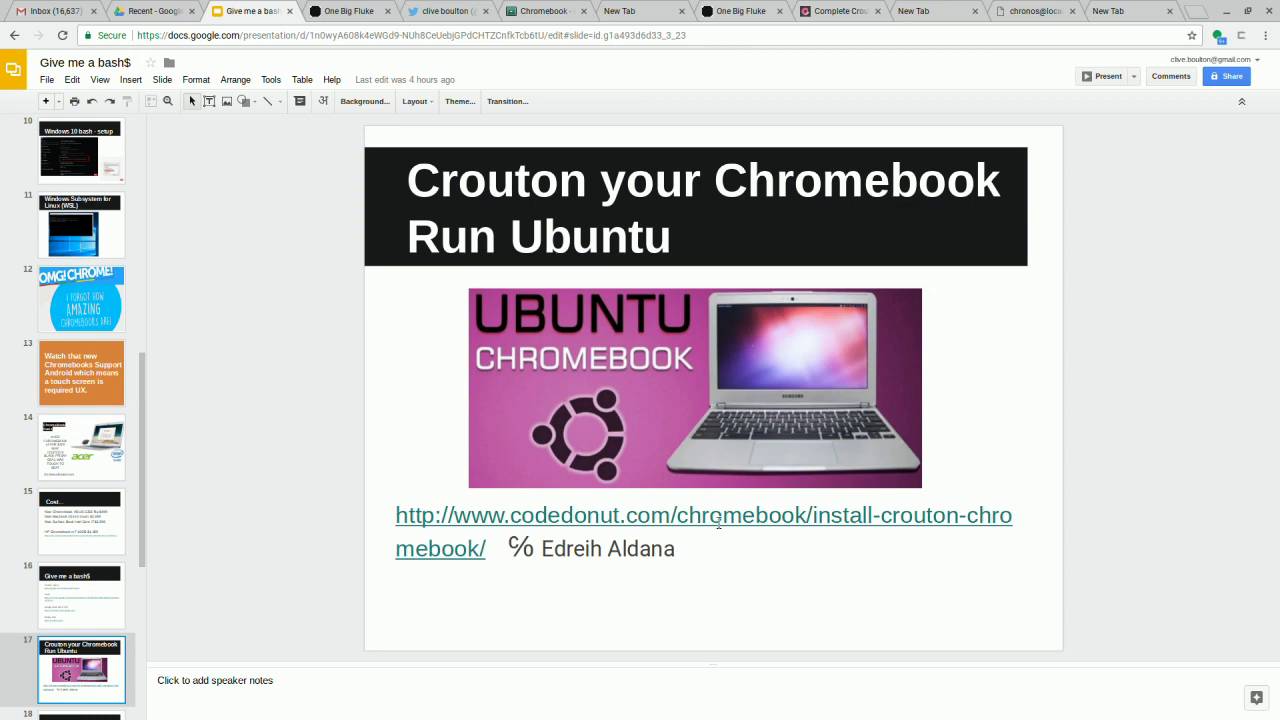
left_click(638, 519)
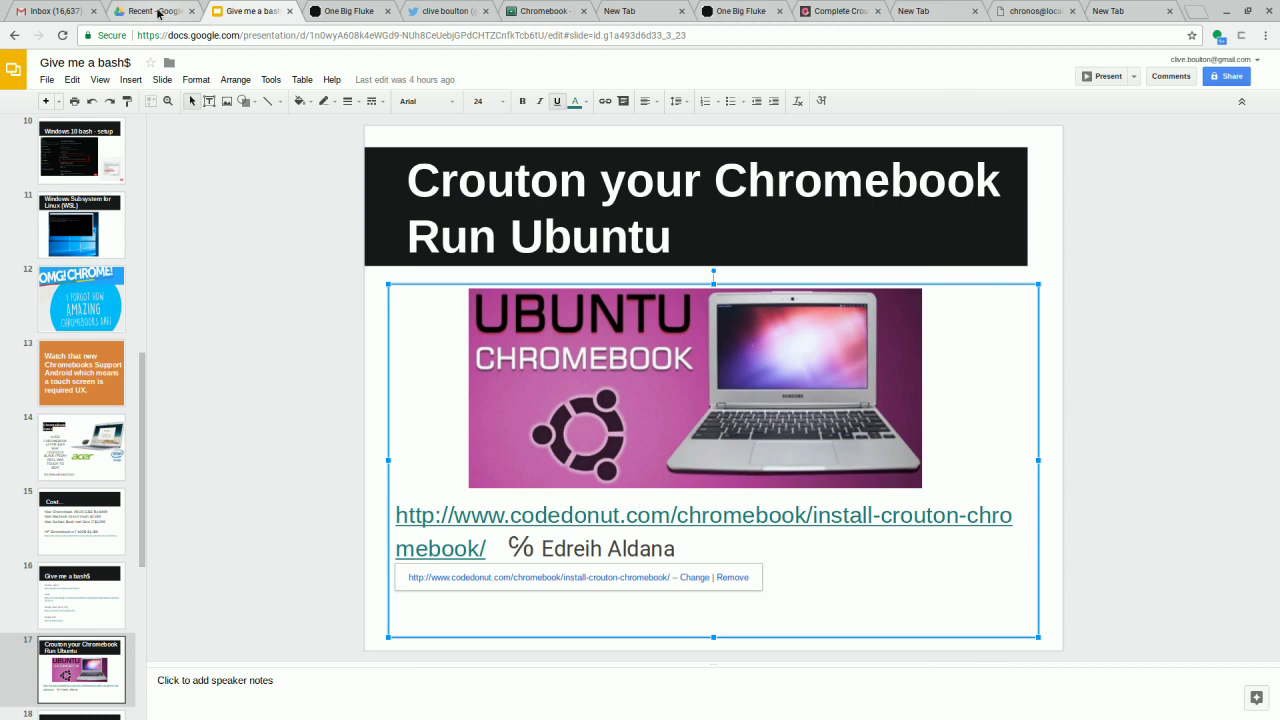
left_click(1122, 12)
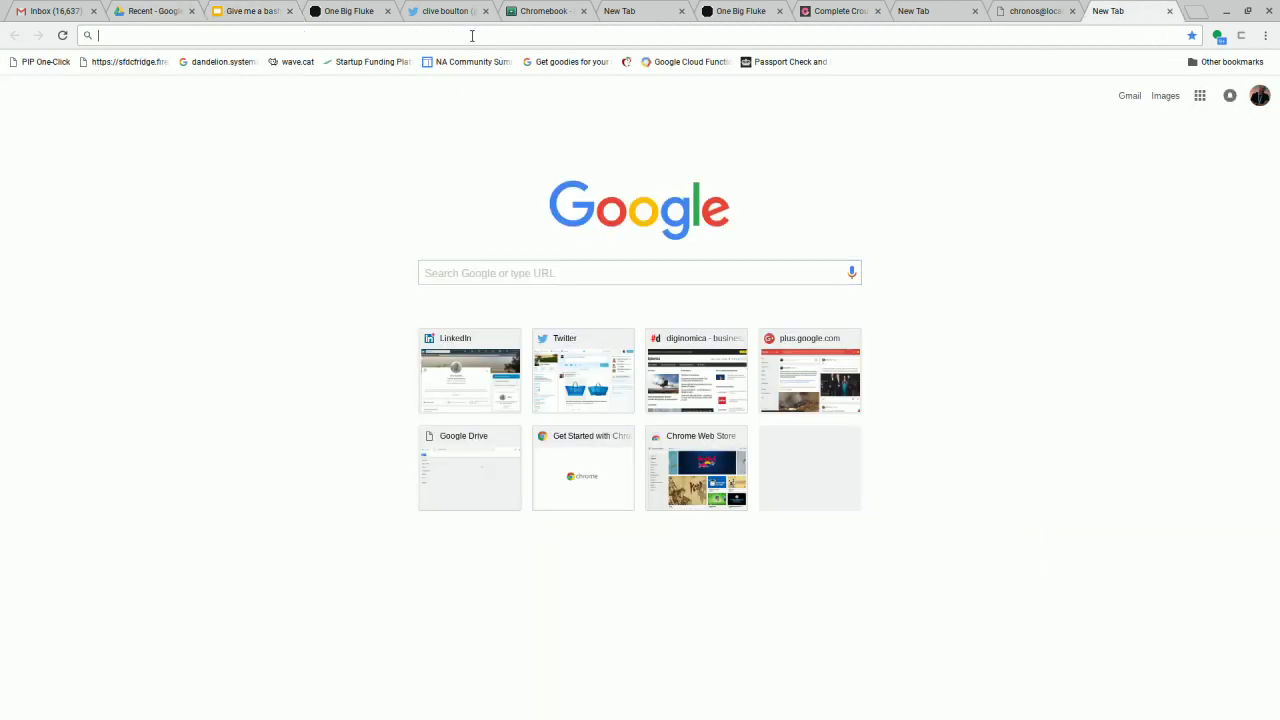
type("cloiud")
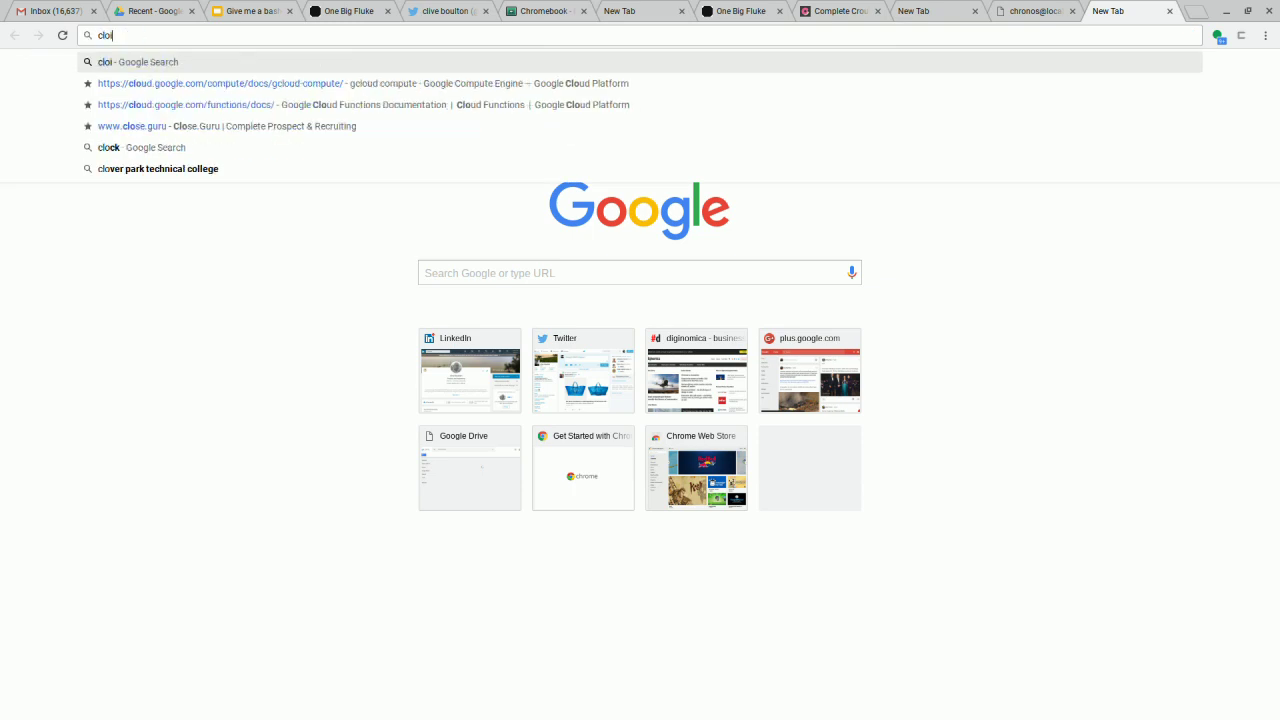
key("BackSpace")
key("BackSpace")
key("BackSpace")
key("BackSpace")
key("BackSpace")
key("BackSpace")
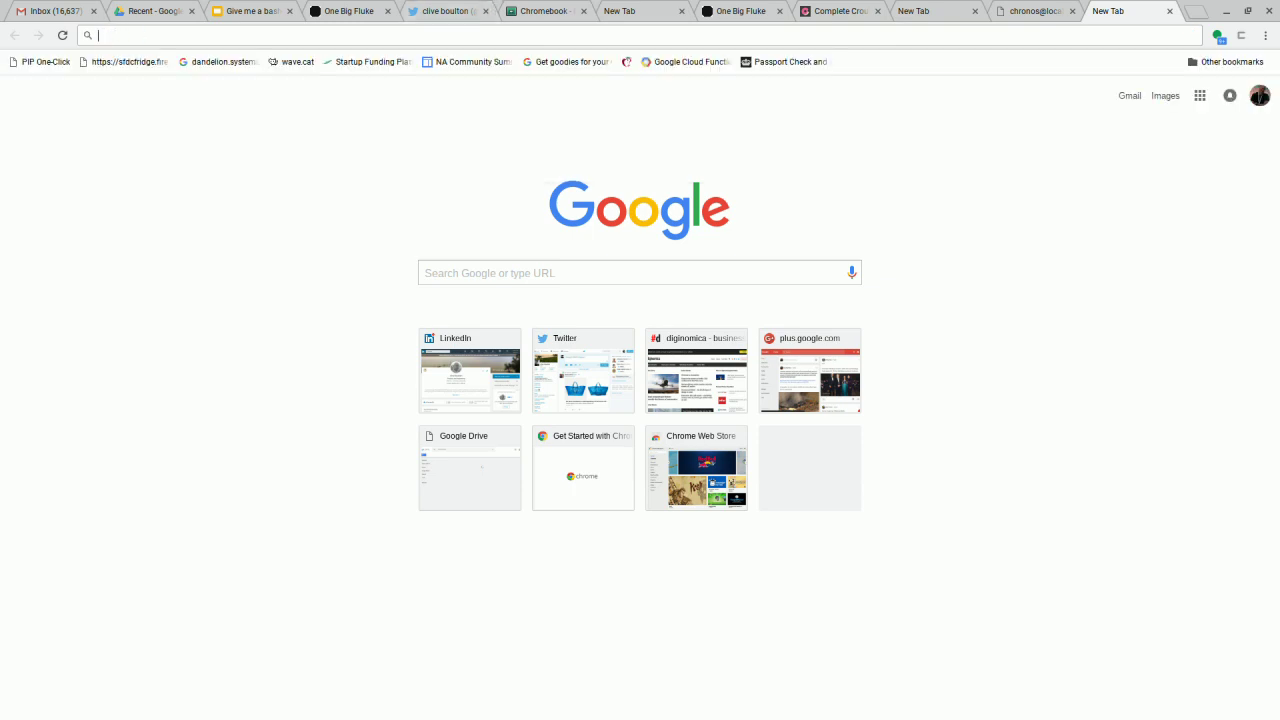
Search Google for "google cloud console" and open the Google Cloud Console result.
type("goofg")
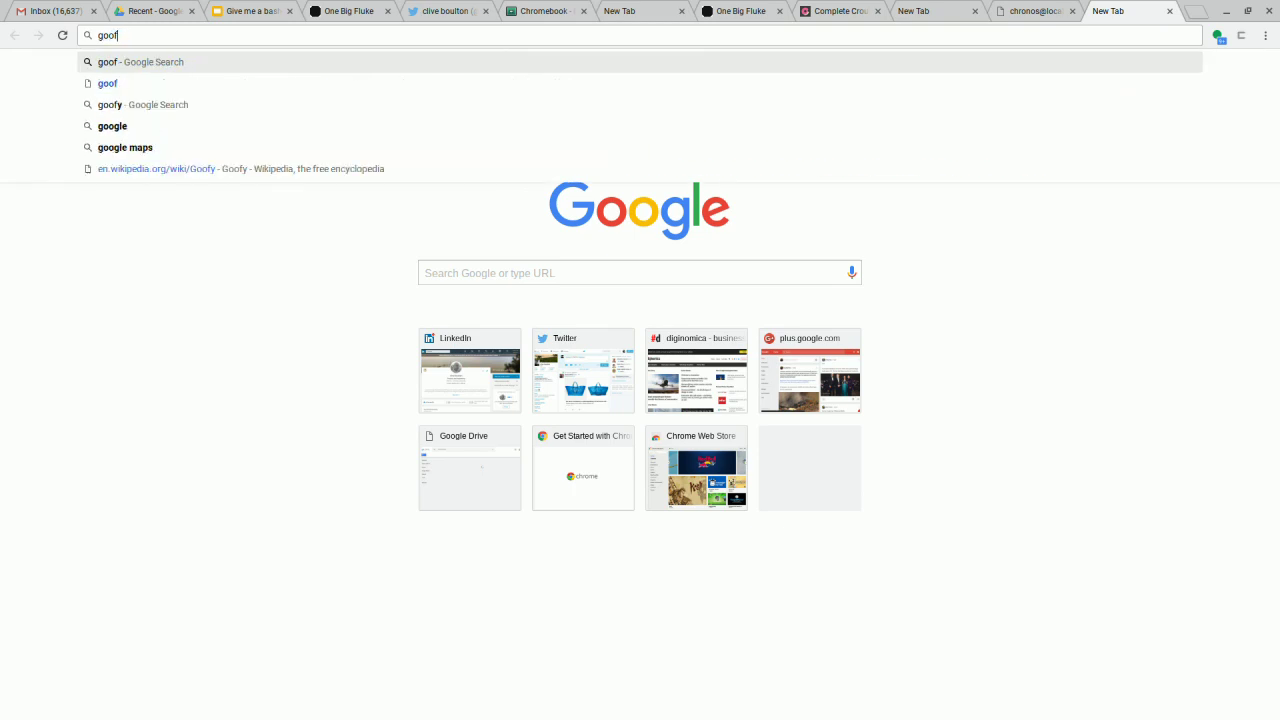
key("BackSpace")
key("BackSpace")
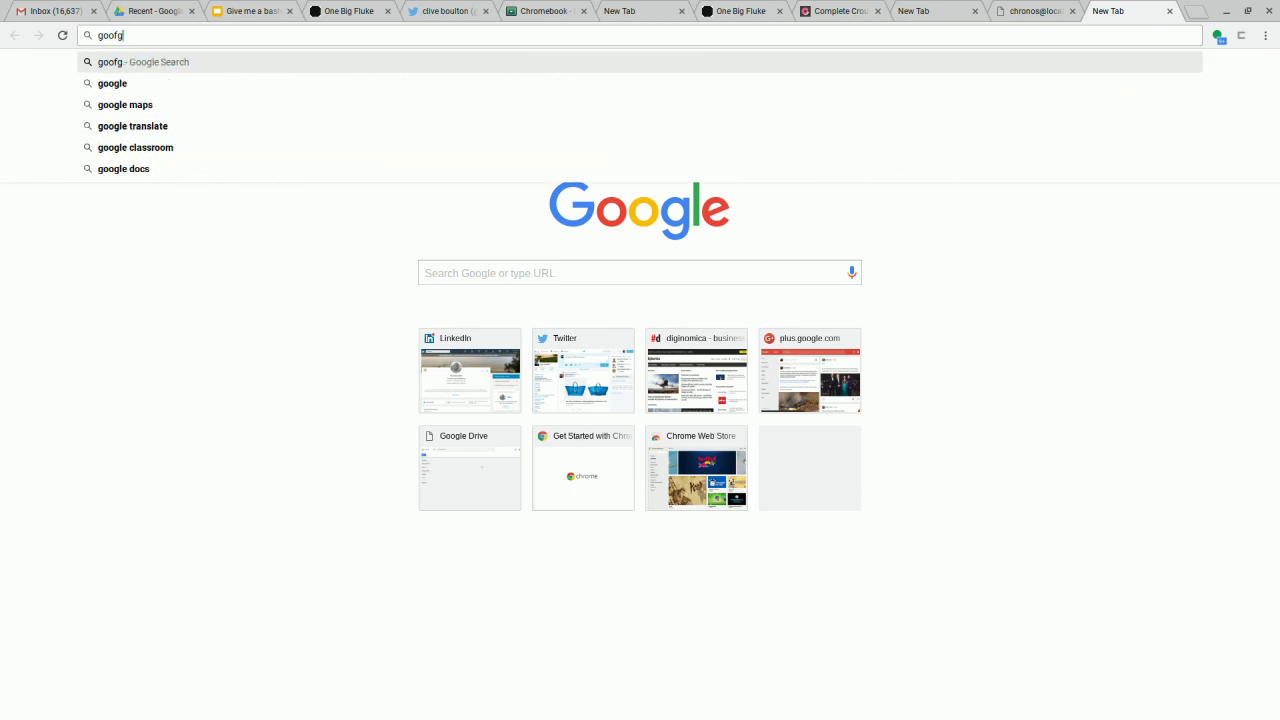
type("gle")
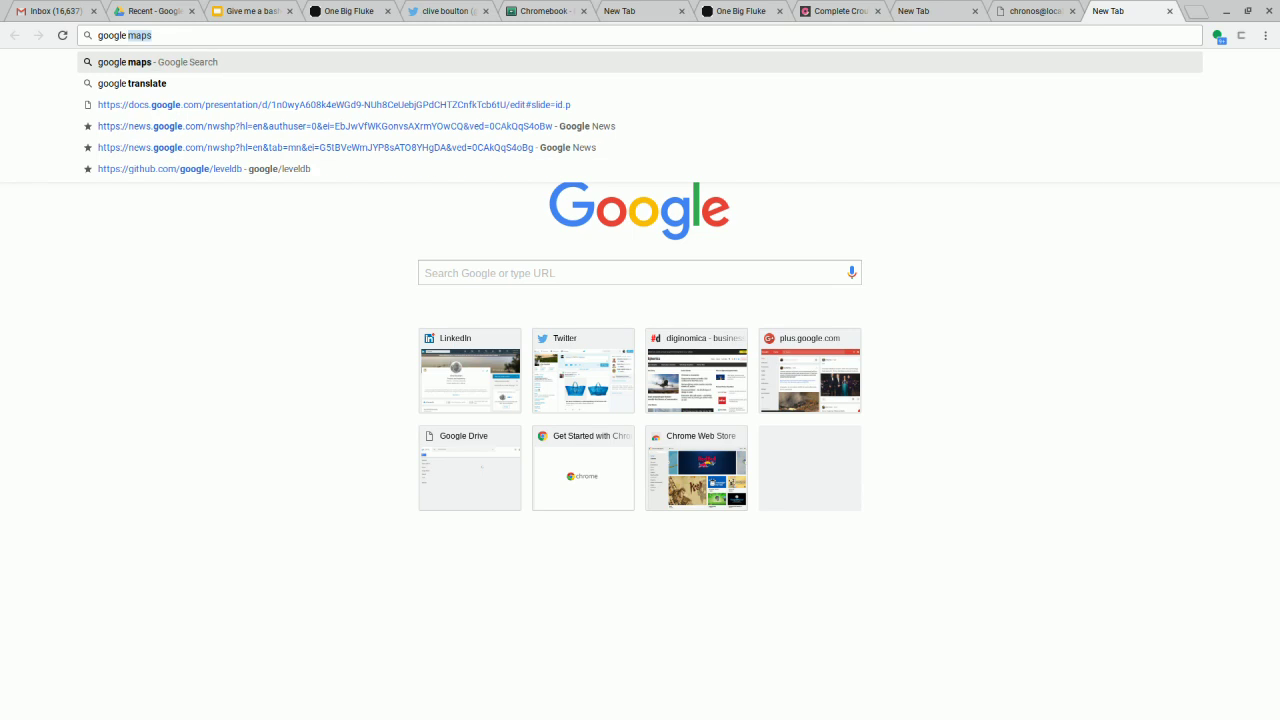
type(" c")
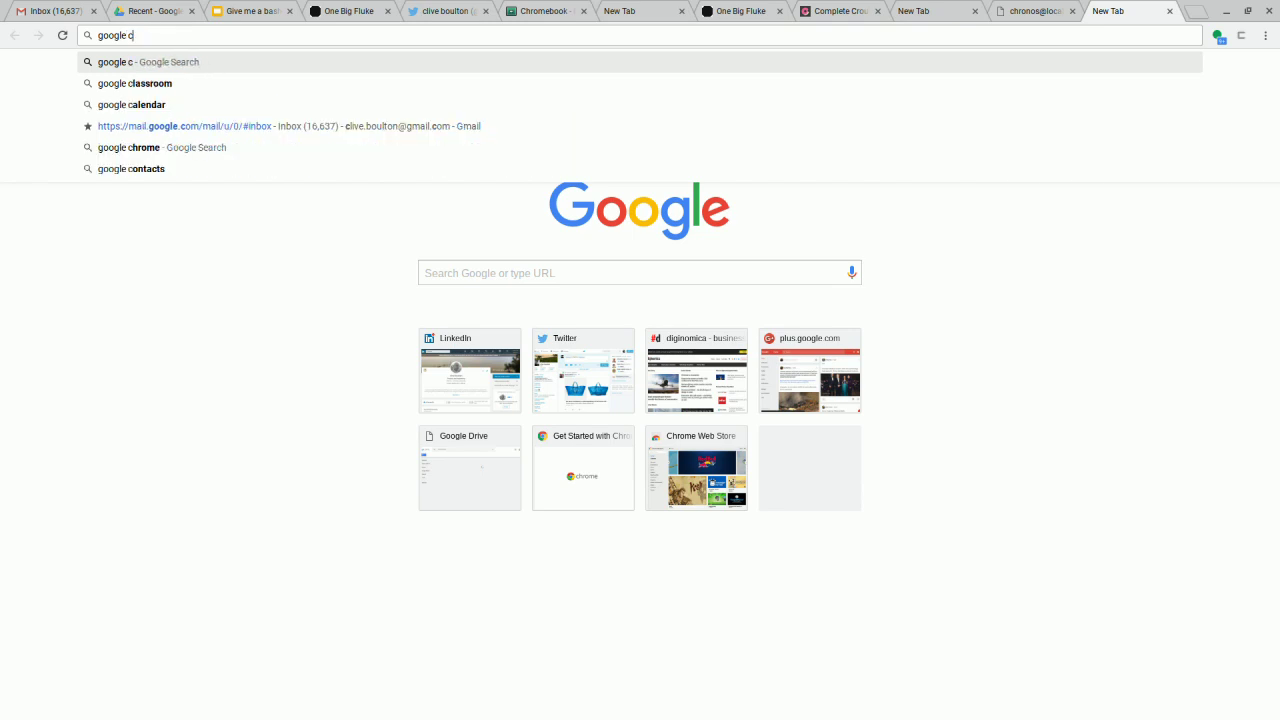
type("l")
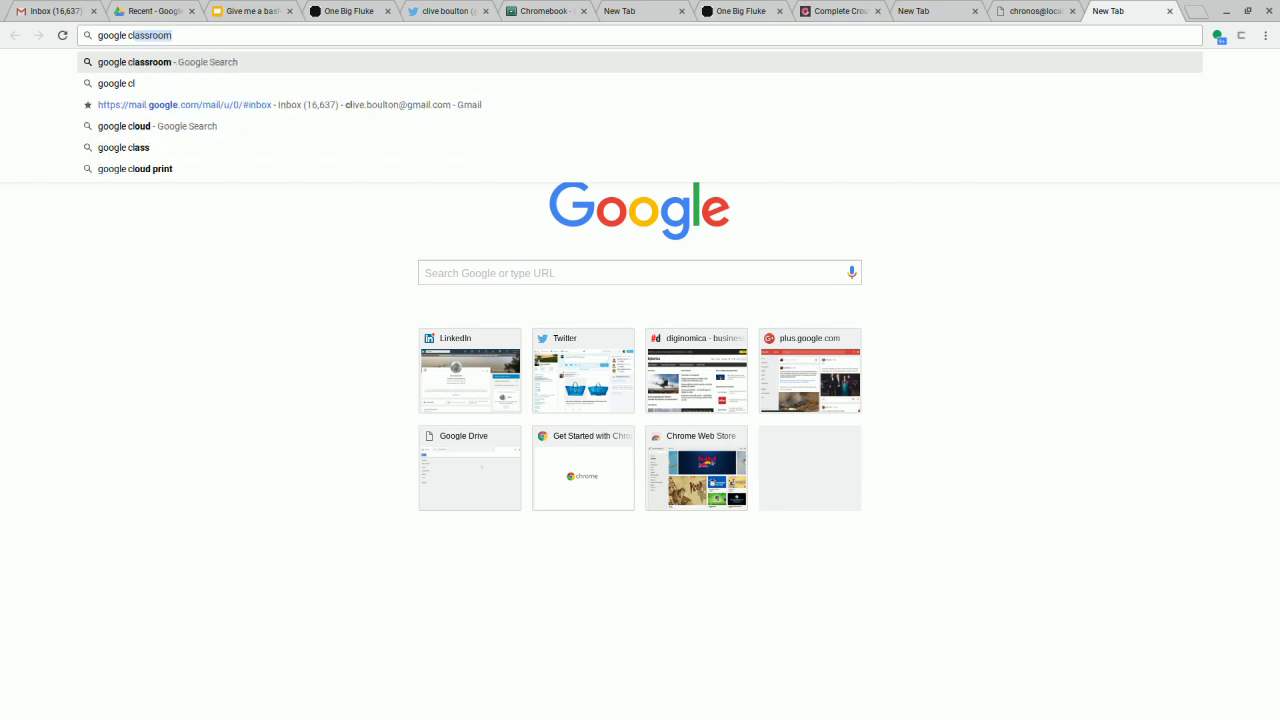
type("oud console")
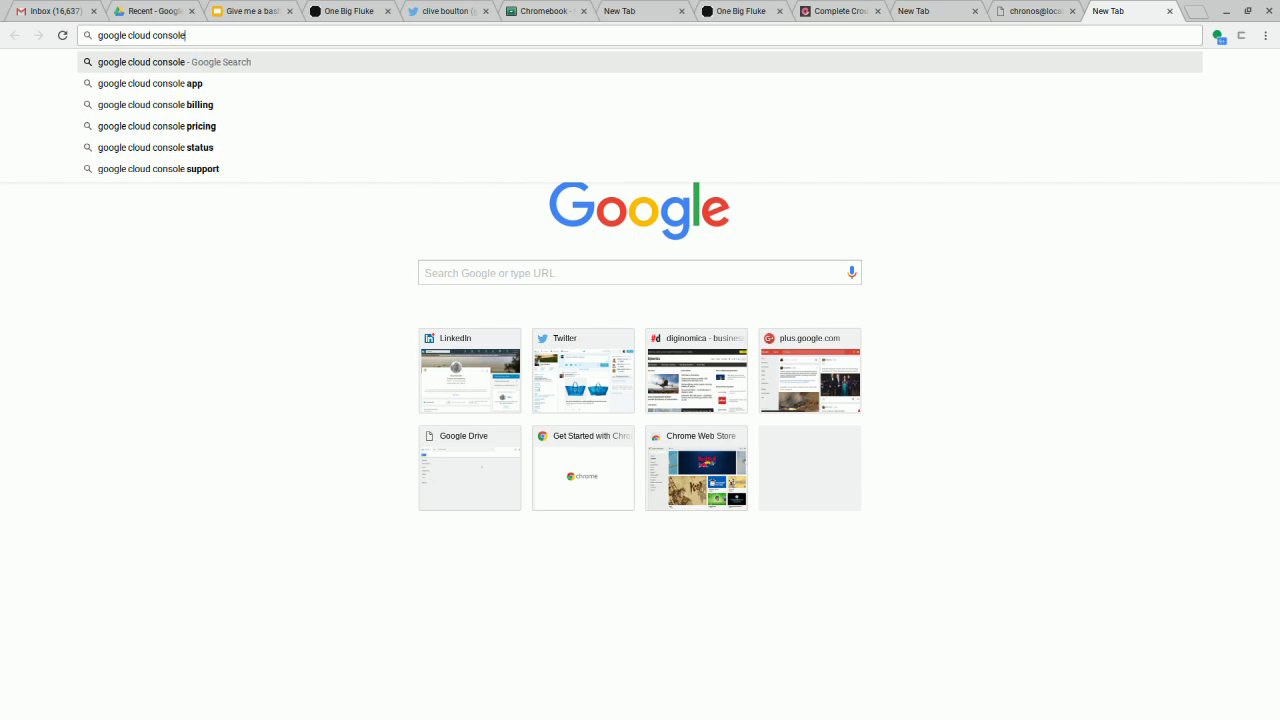
key("Return")
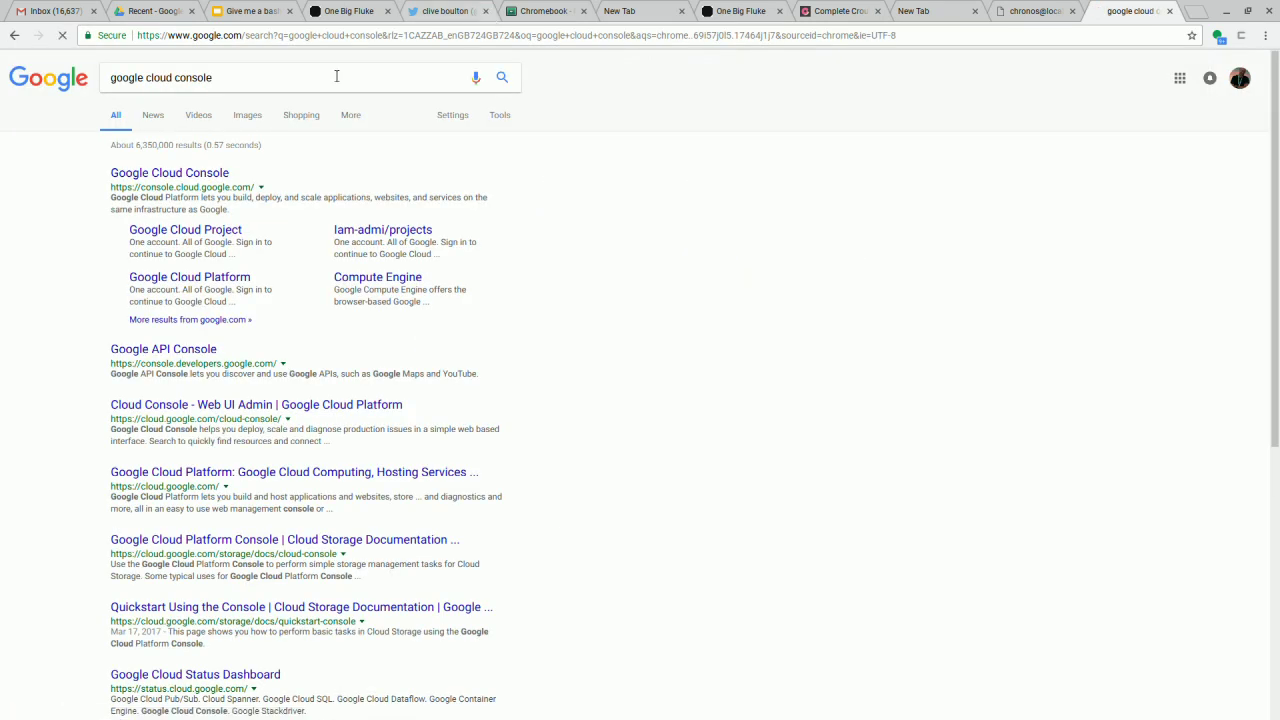
left_click(200, 172)
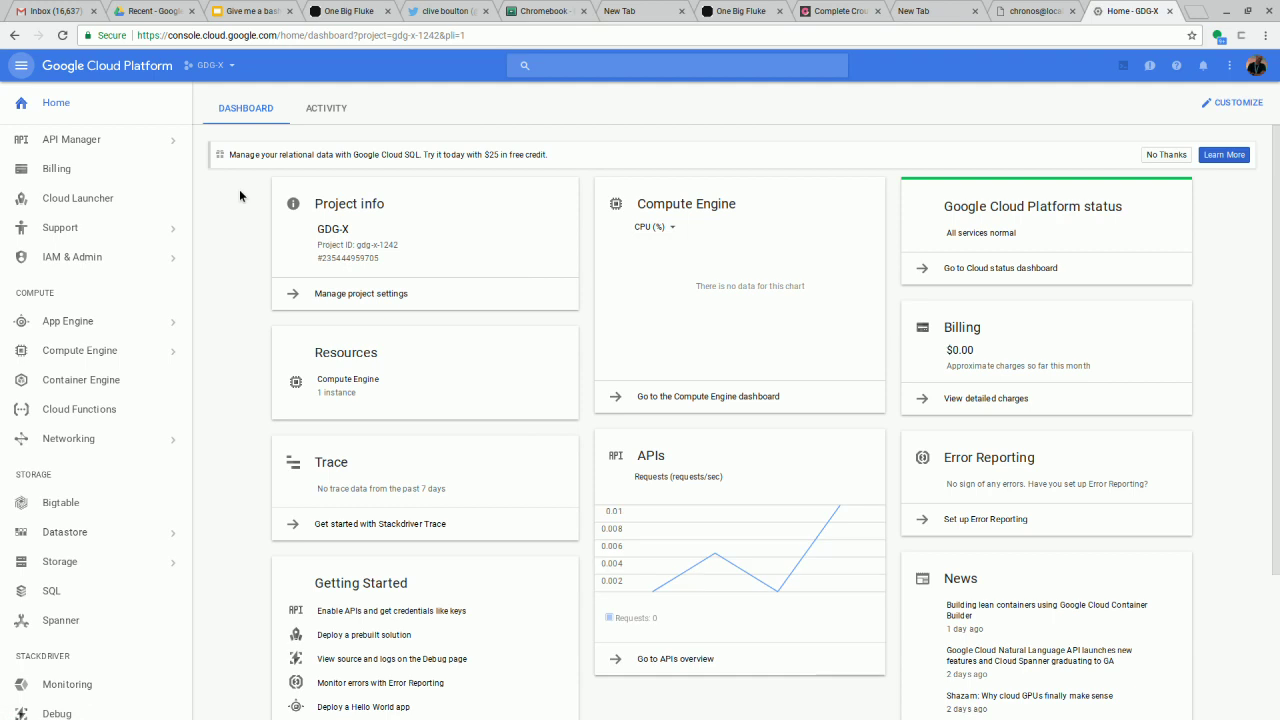
View the App Engine submenu and the recent projects in the Cloud console, choosing the GDG-X project.
scroll(184, 326, "down", 1)
mouse_move(184, 326)
mouse_move(86, 313)
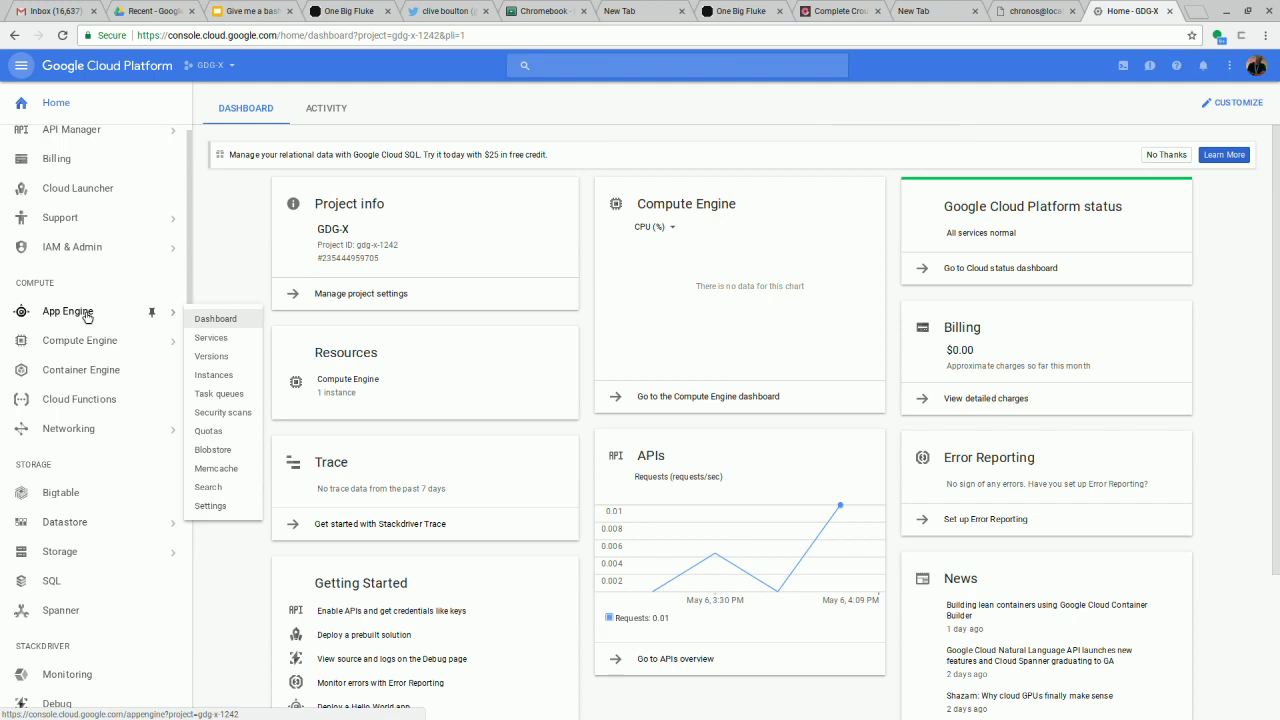
left_click(209, 65)
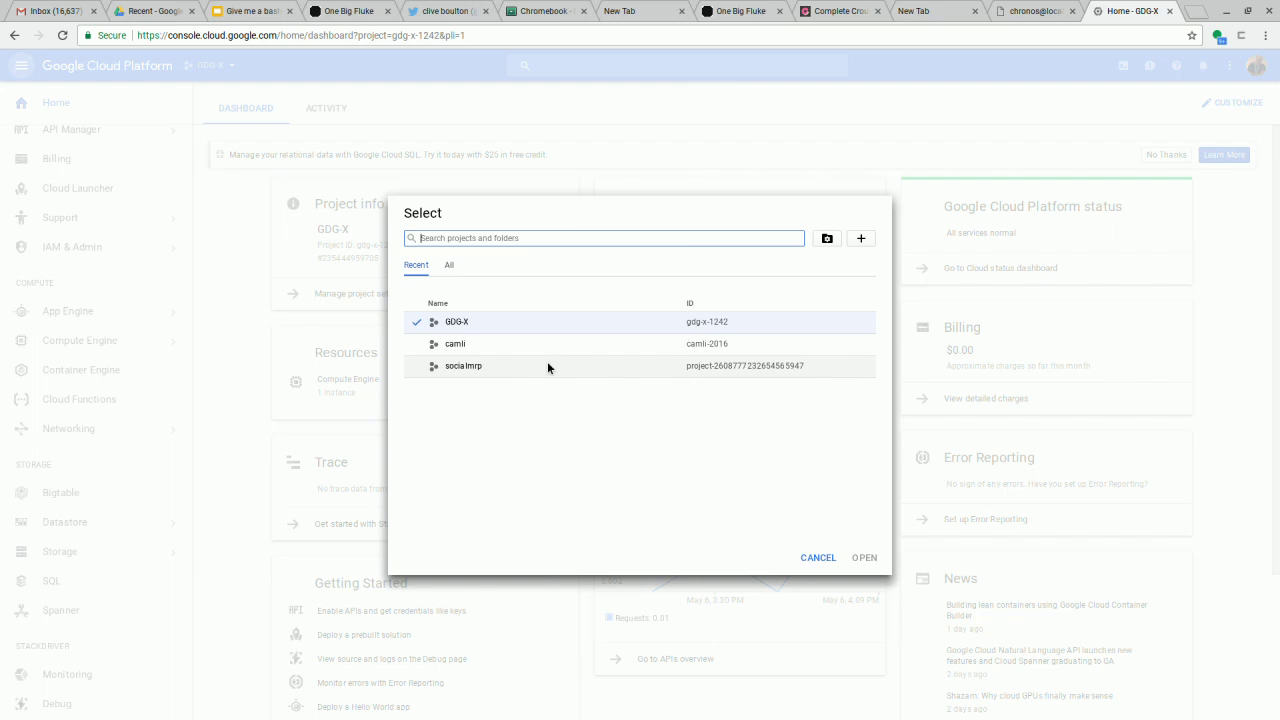
left_click(457, 323)
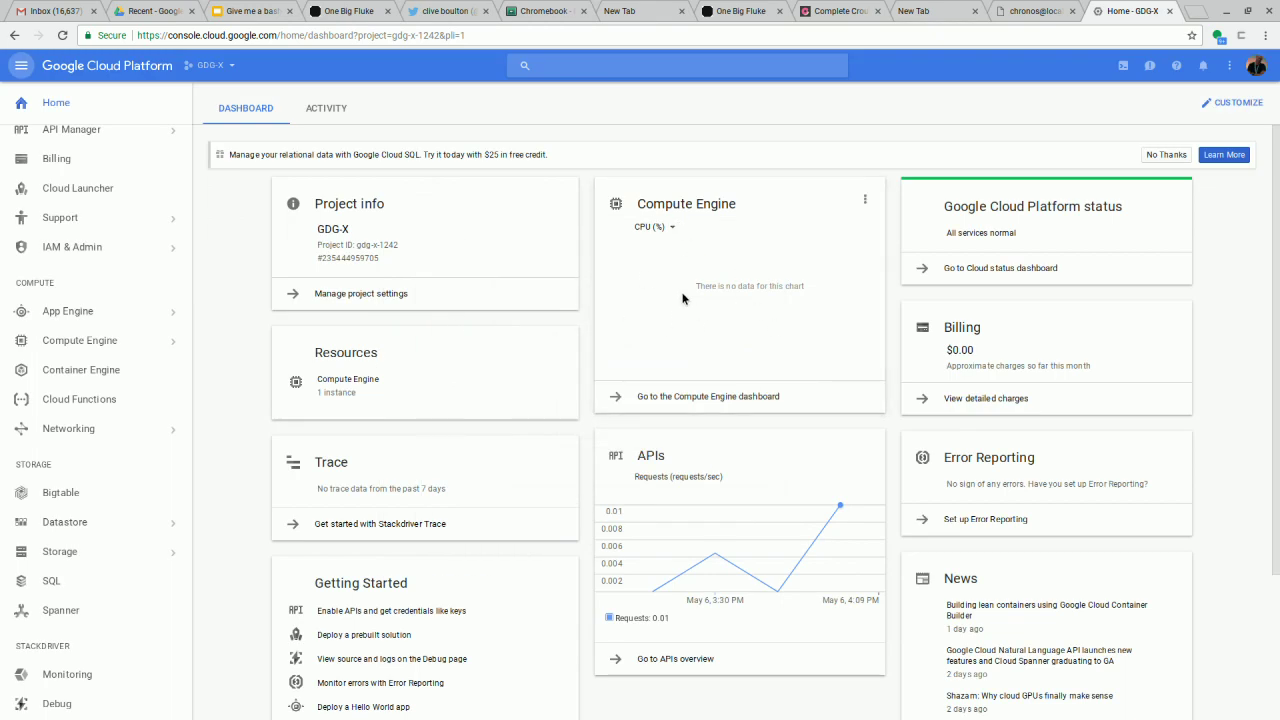
Start the VM instance-1 of the GDG-X project from the Compute Engine dashboard.
left_click(715, 400)
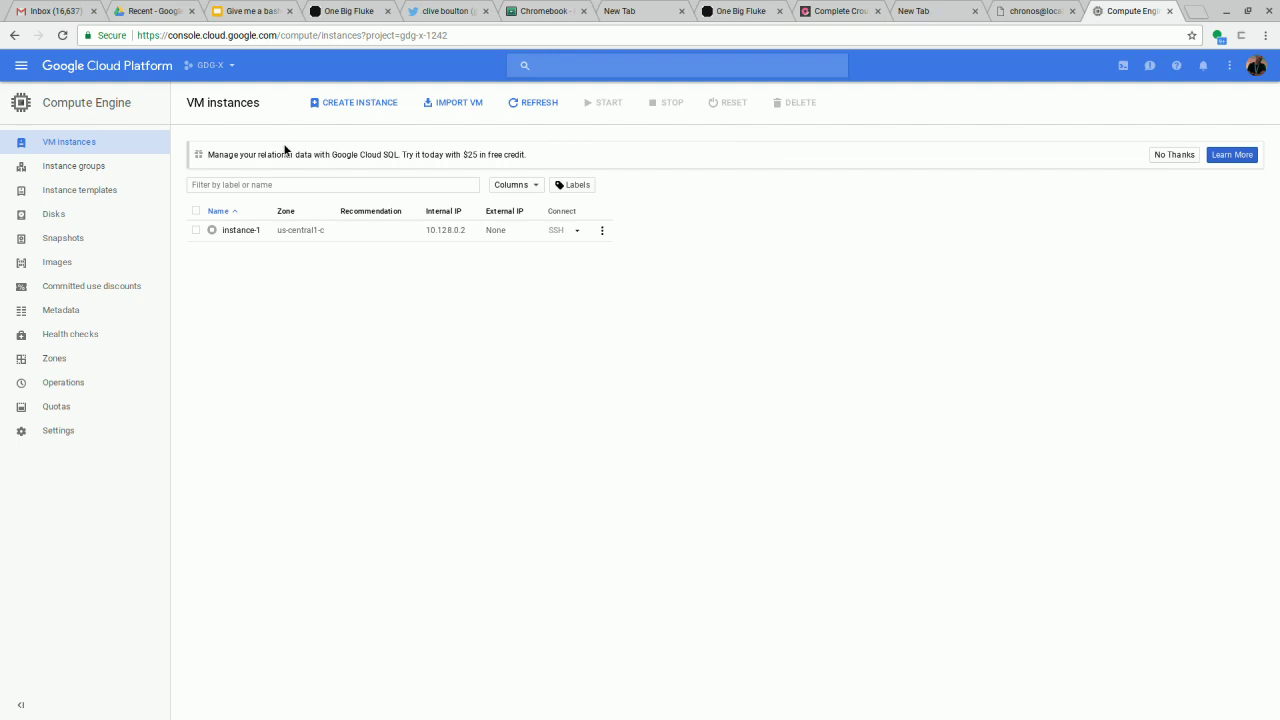
left_click(197, 213)
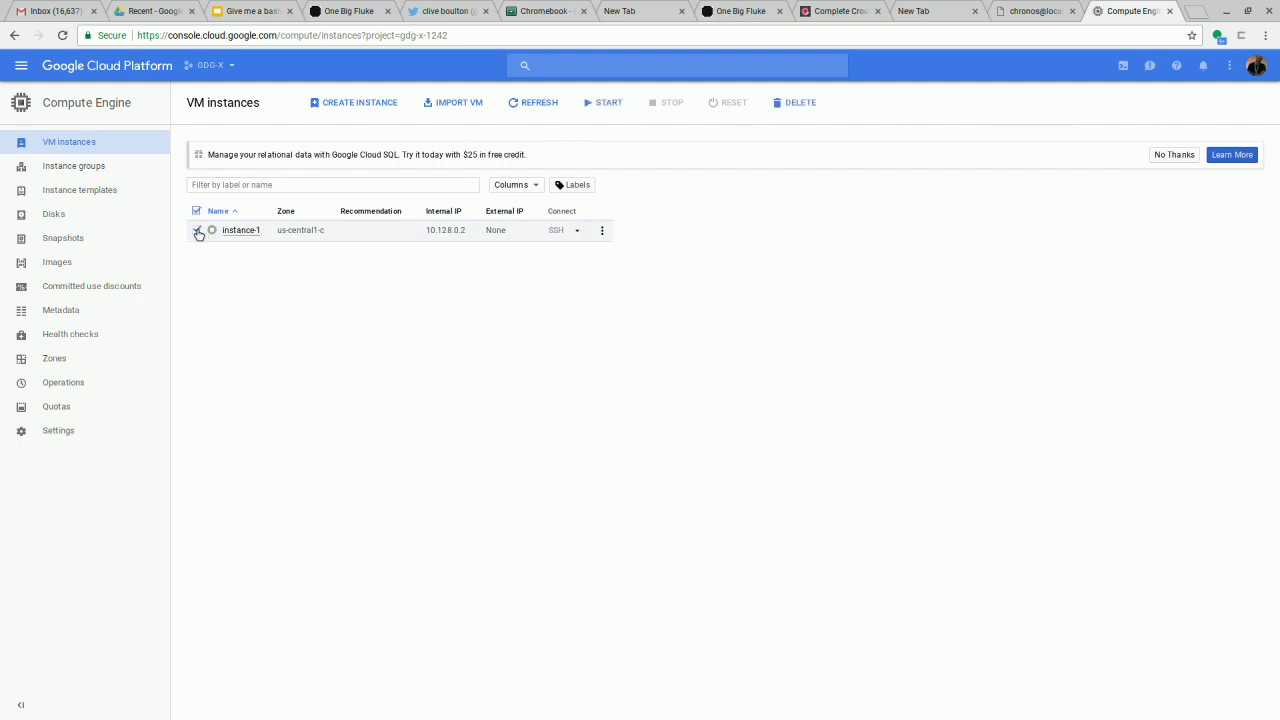
left_click(606, 104)
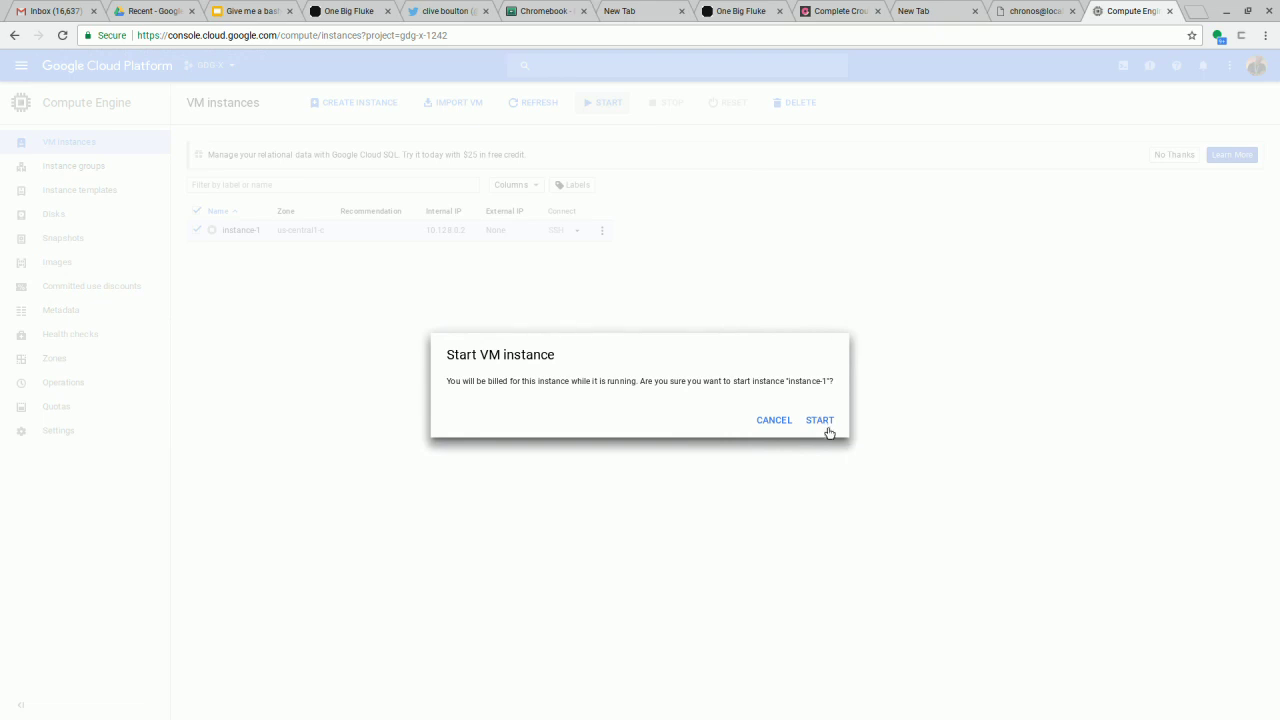
left_click(824, 422)
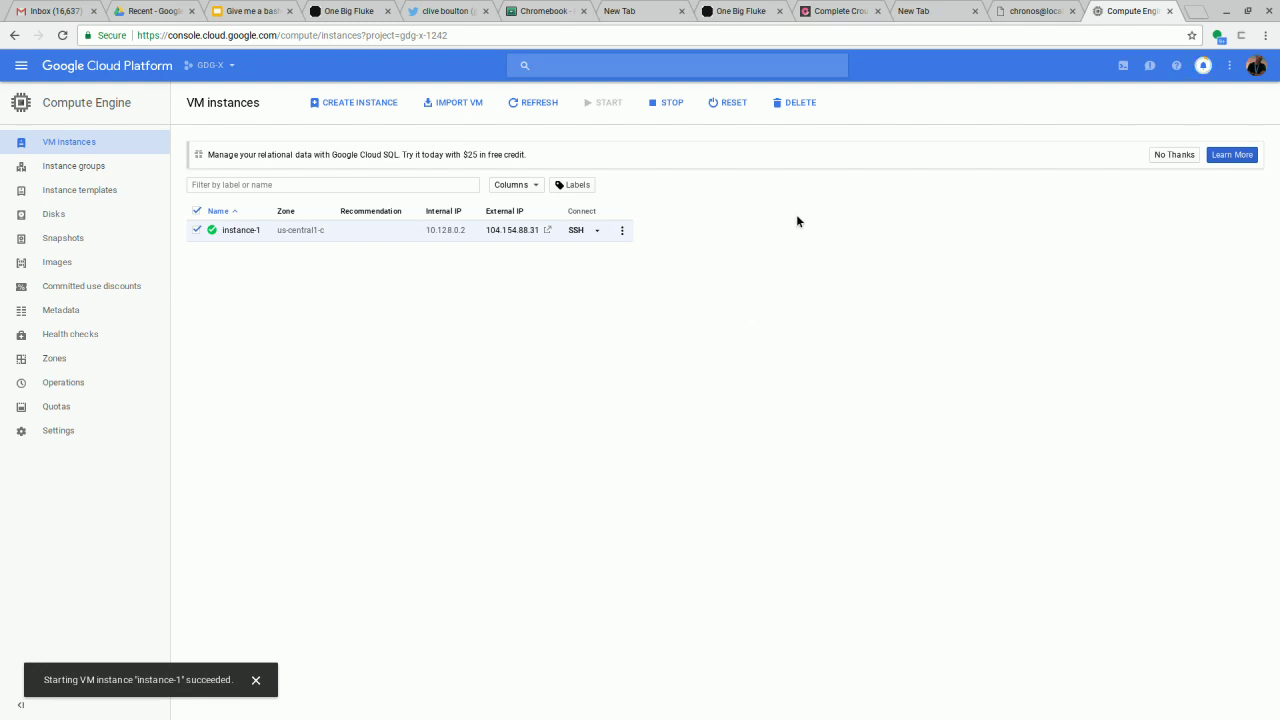
Look into the details page of instance-1 and open the instance's external IP address from the VM instances list.
left_click(238, 232)
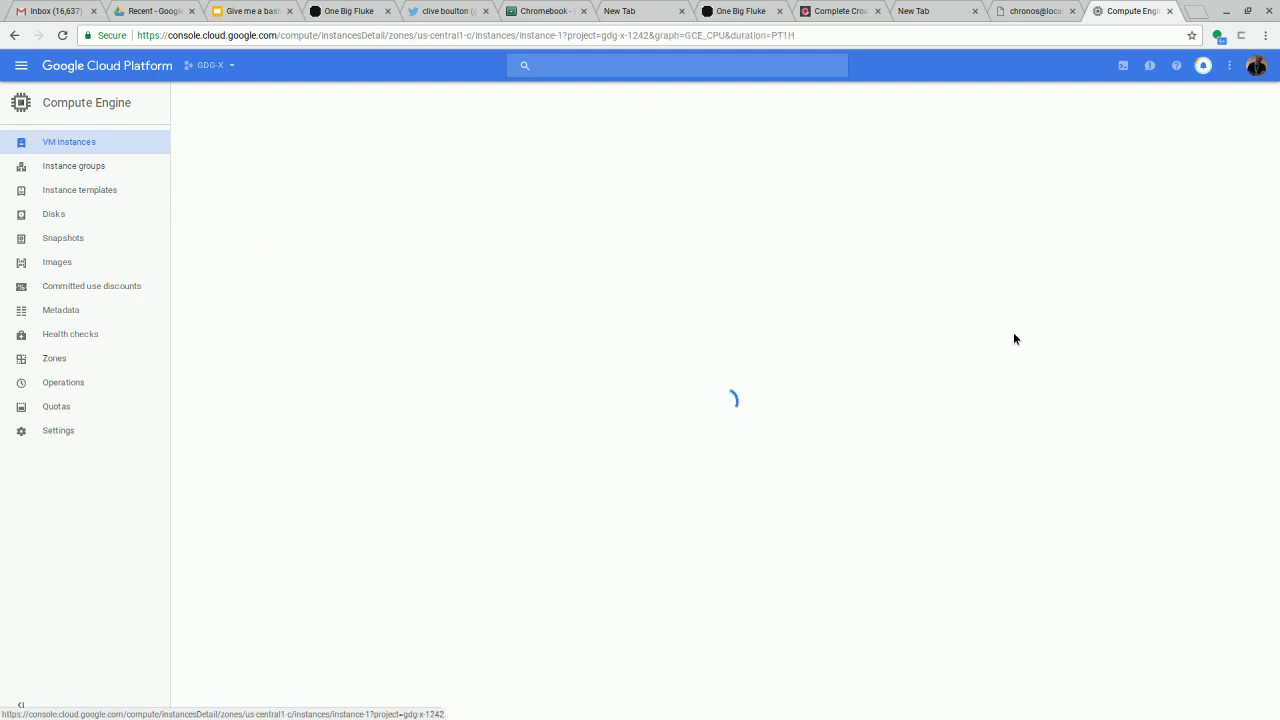
left_click(14, 35)
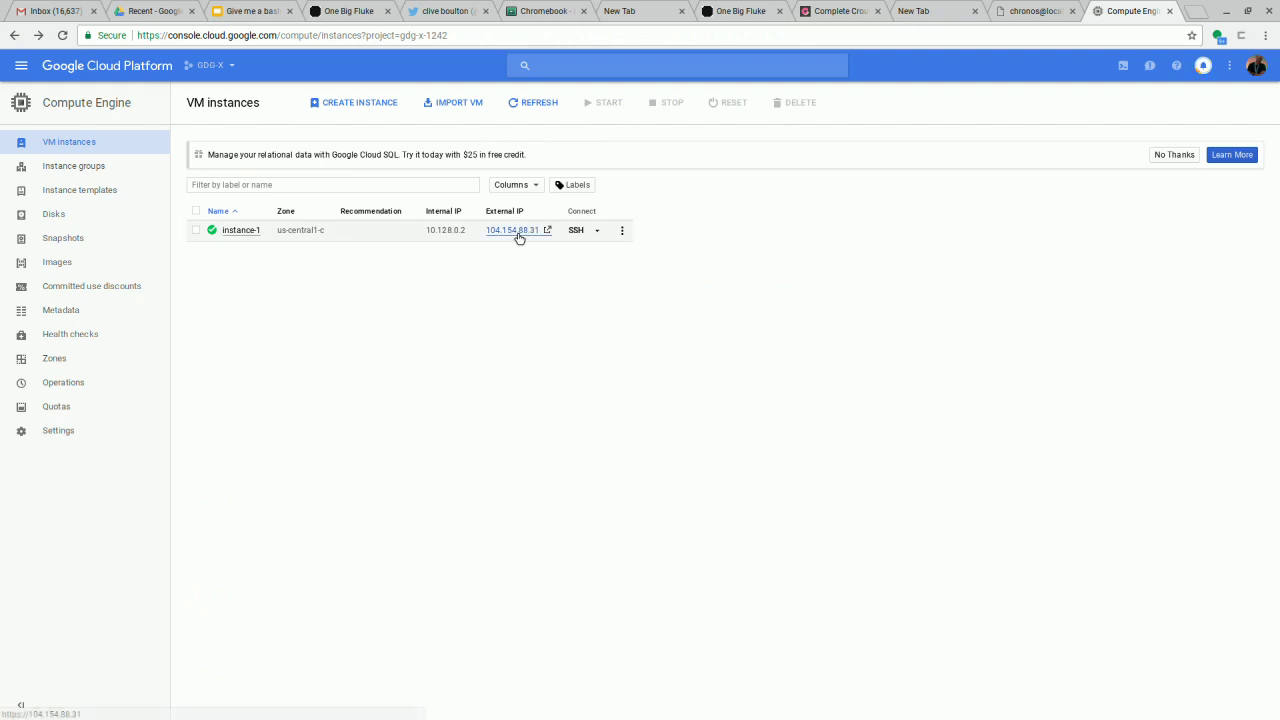
left_click(518, 234)
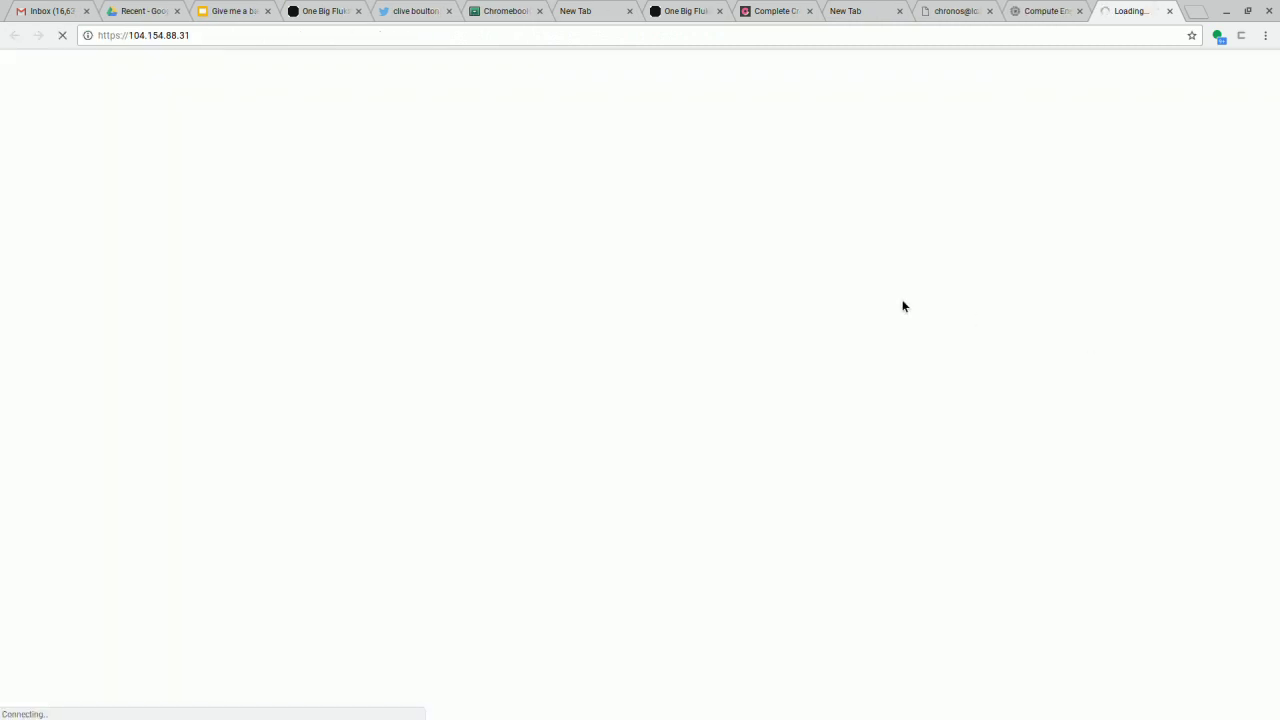